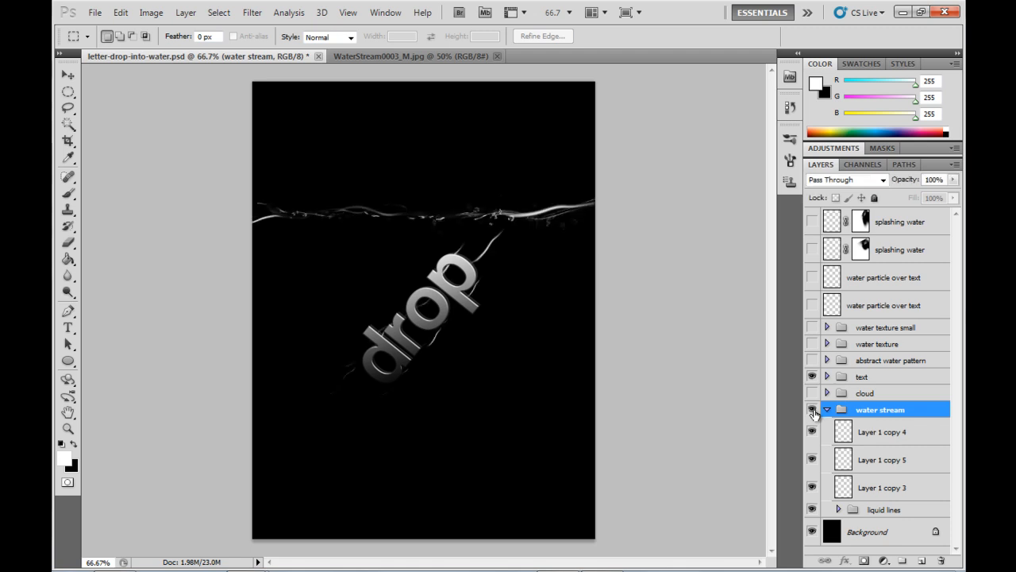
click(812, 360)
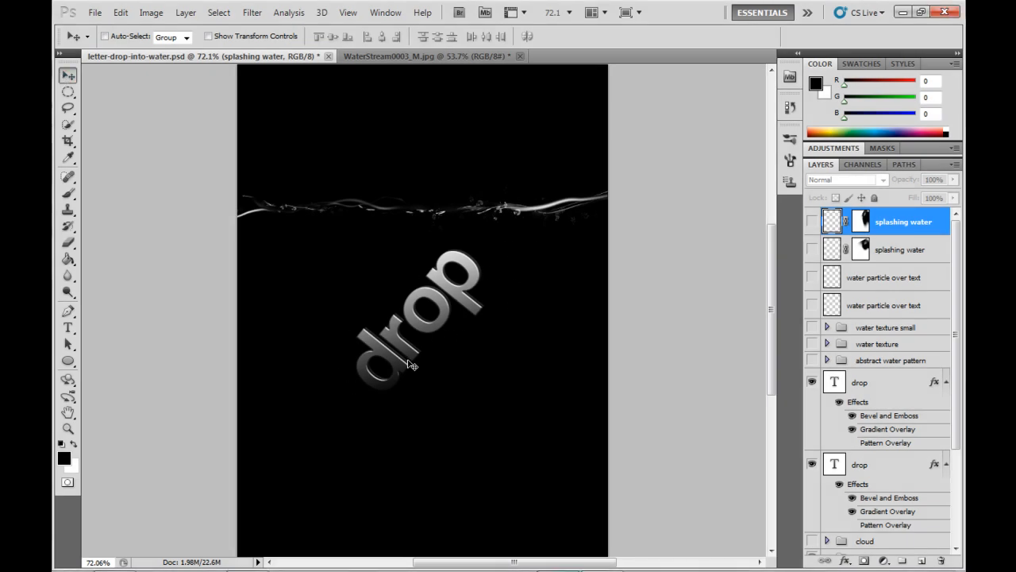
- In WaterStream0003_M.jpg, select the strip of white water beside the large rock with the Quick Selection tool
click(406, 57)
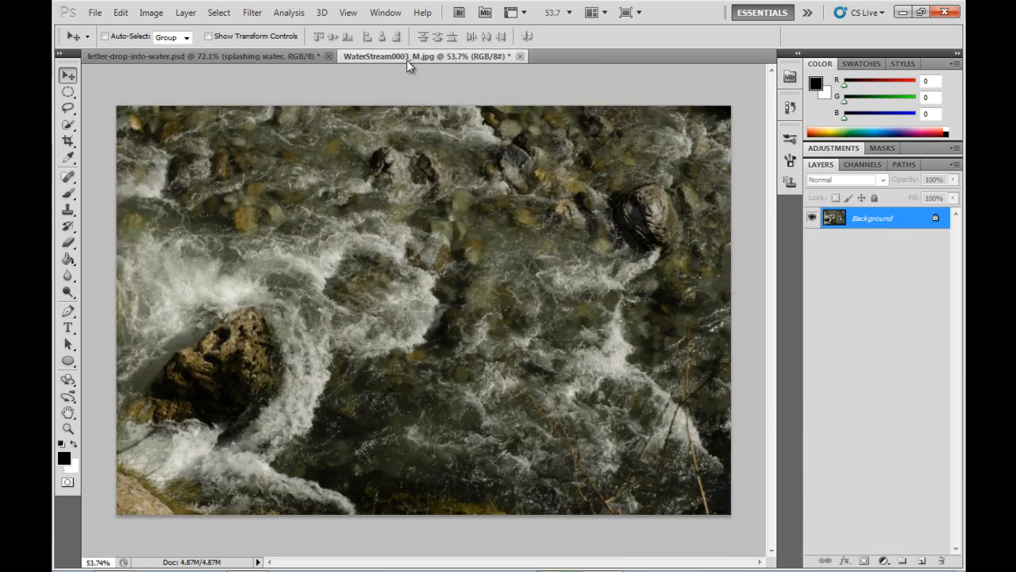
click(67, 124)
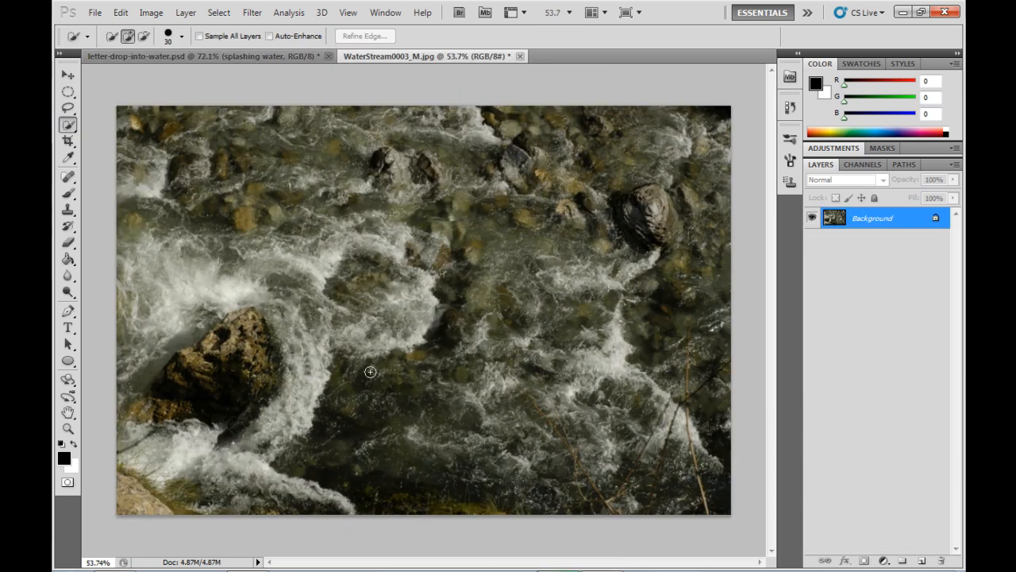
mouse_move(250, 438)
mouse_down()
mouse_move(286, 428)
mouse_move(254, 458)
mouse_move(217, 467)
mouse_move(287, 422)
mouse_move(317, 386)
mouse_move(339, 331)
mouse_move(329, 326)
mouse_move(319, 344)
mouse_move(369, 319)
mouse_move(328, 351)
mouse_up()
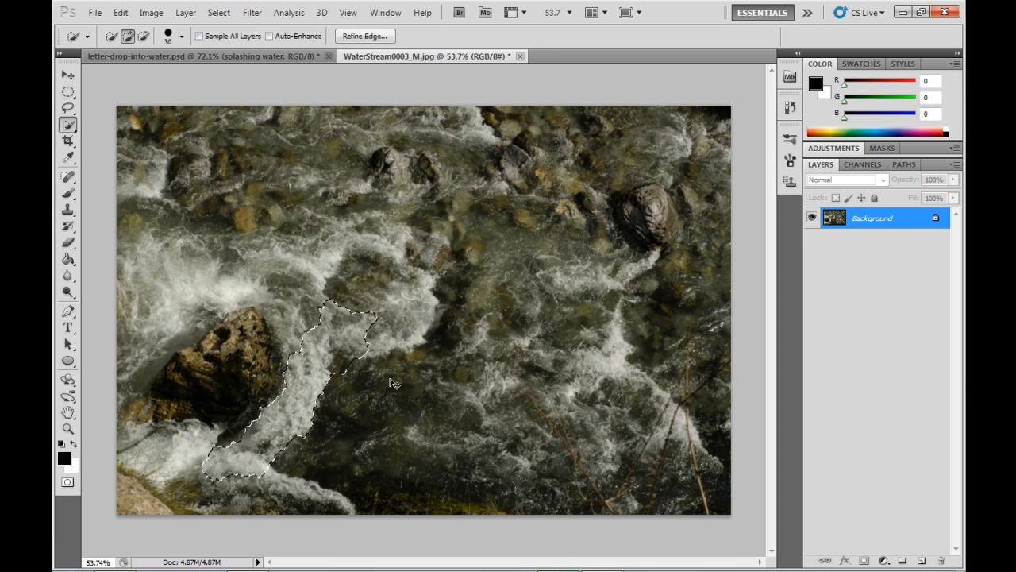
- Paste a copy of the selected water into a new top layer of letter-drop-into-water.psd and move it over the drop text
click(225, 57)
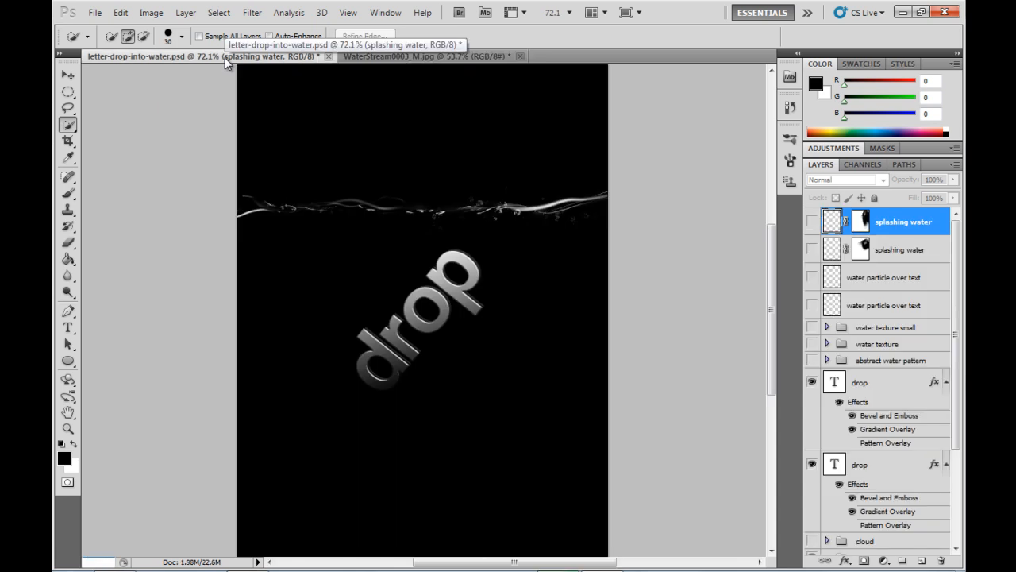
key(ctrl+shift+n)
key(Return)
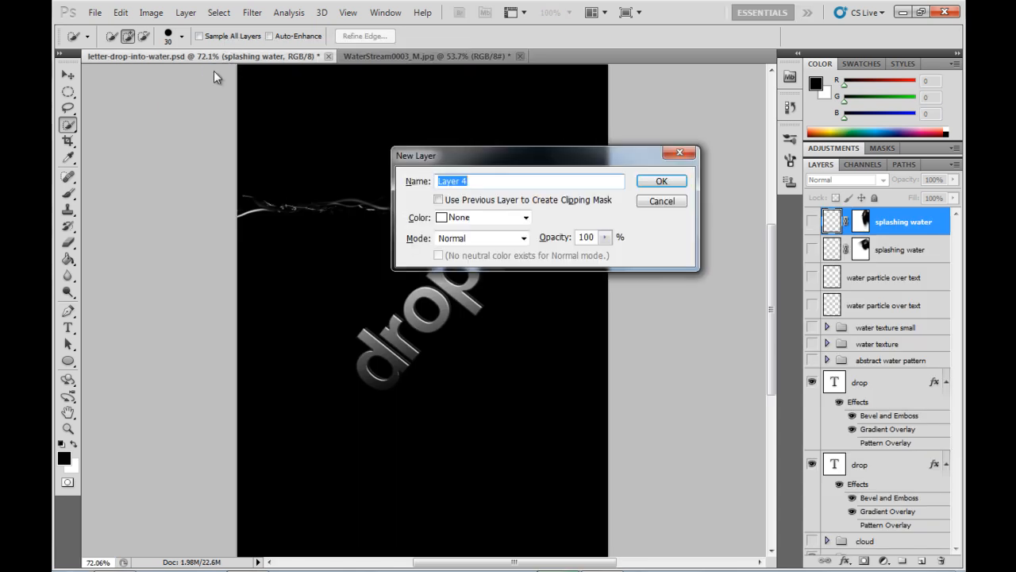
key(Return)
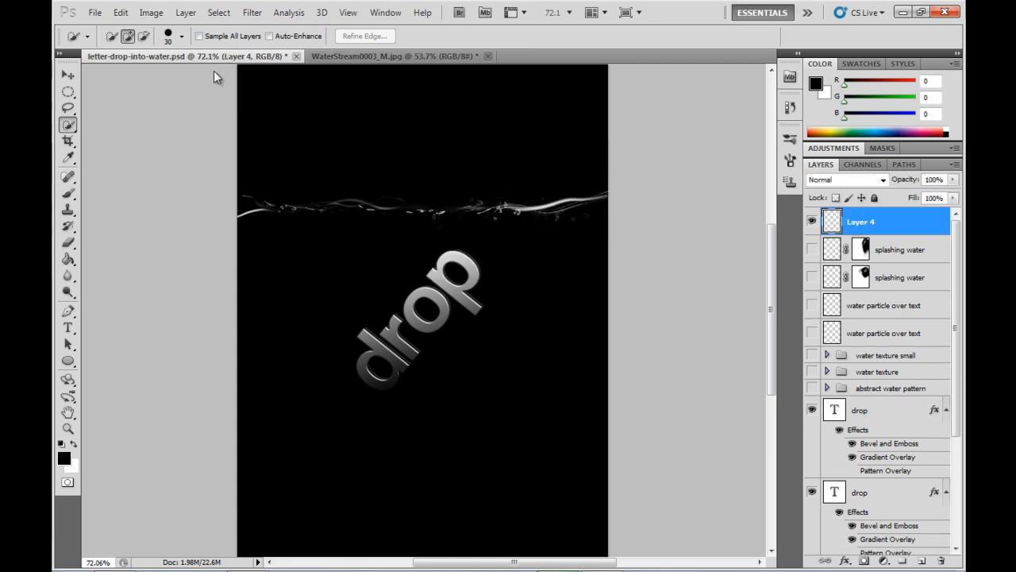
key(ctrl+v)
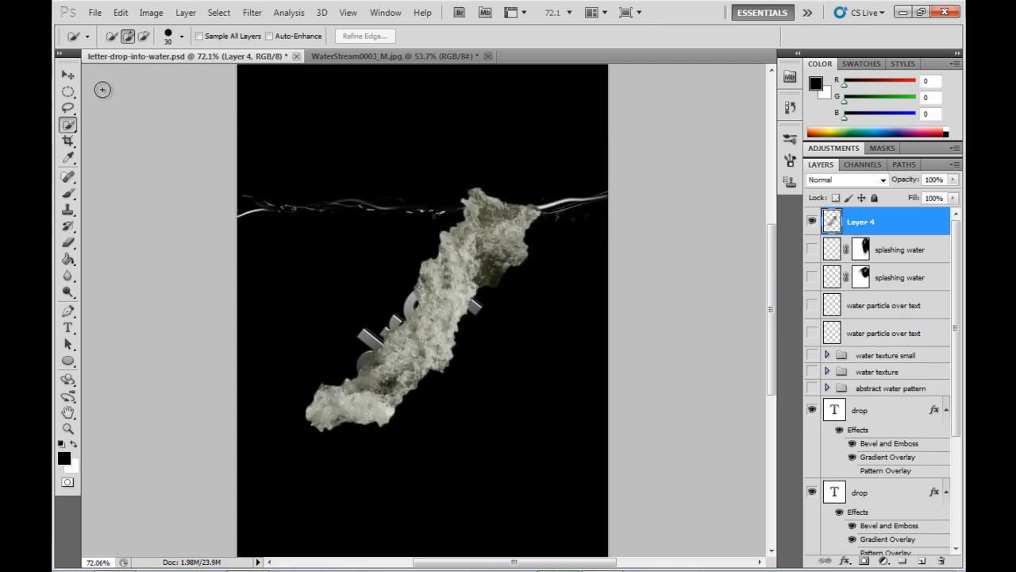
click(76, 77)
drag(416, 308, 437, 275)
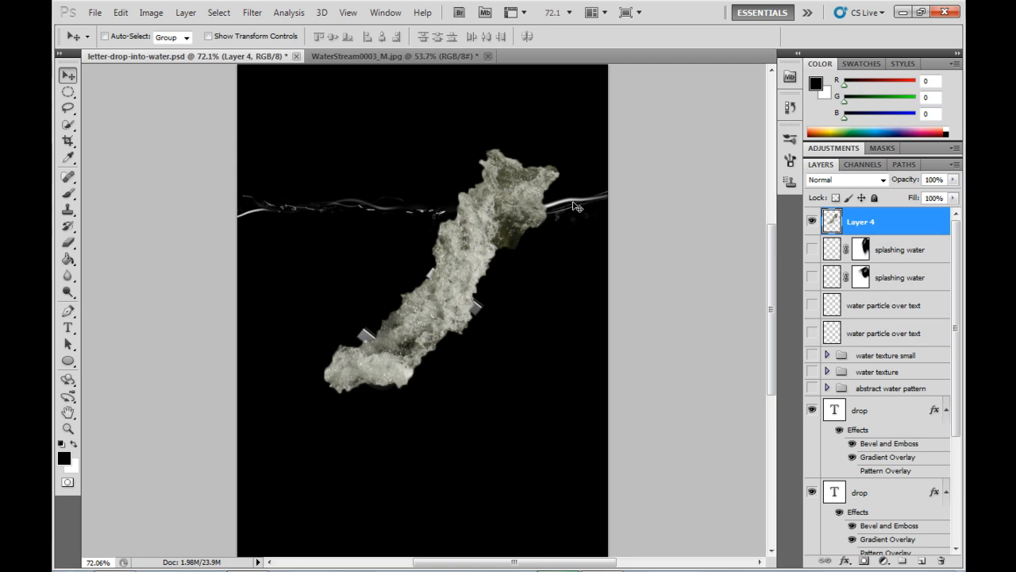
- Free-transform the water on Layer 4, stretching it slightly taller and making it slightly narrower
click(67, 125)
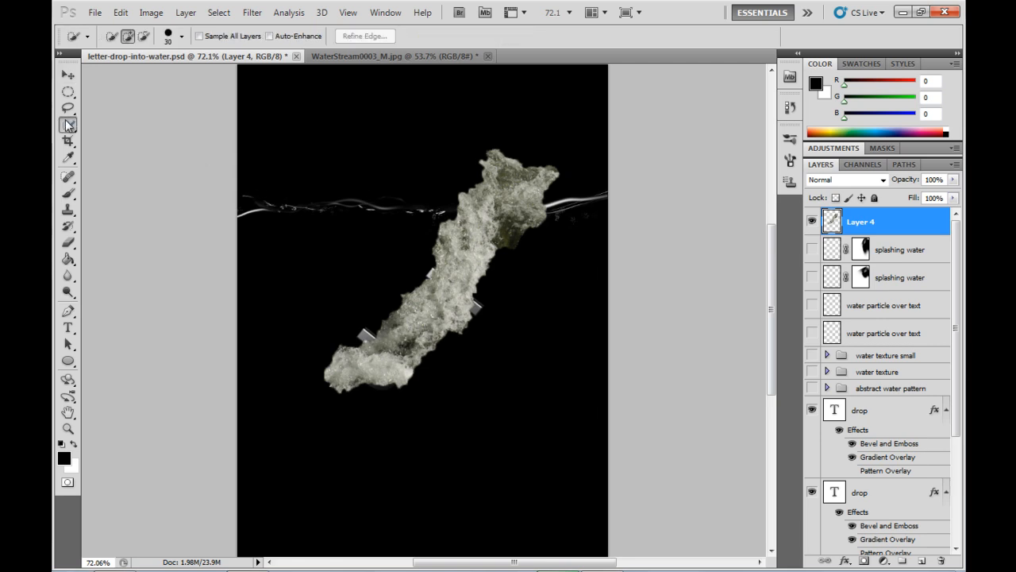
right_click(479, 256)
click(531, 382)
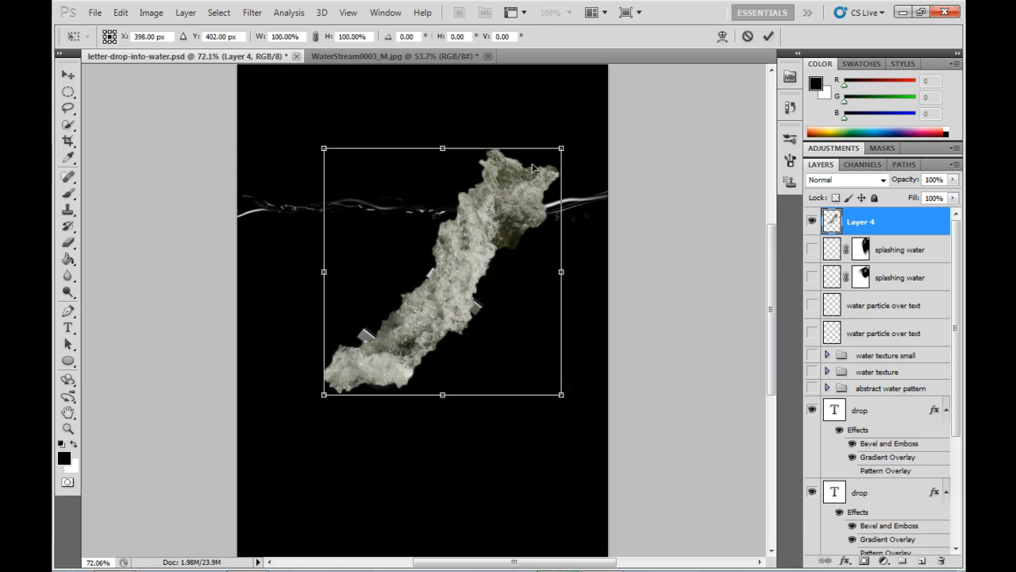
drag(564, 147, 556, 140)
- Warp the water on Layer 4 so its lower end bulges outward, and shift it slightly upward over the drop text
right_click(438, 249)
click(472, 360)
drag(551, 259, 539, 300)
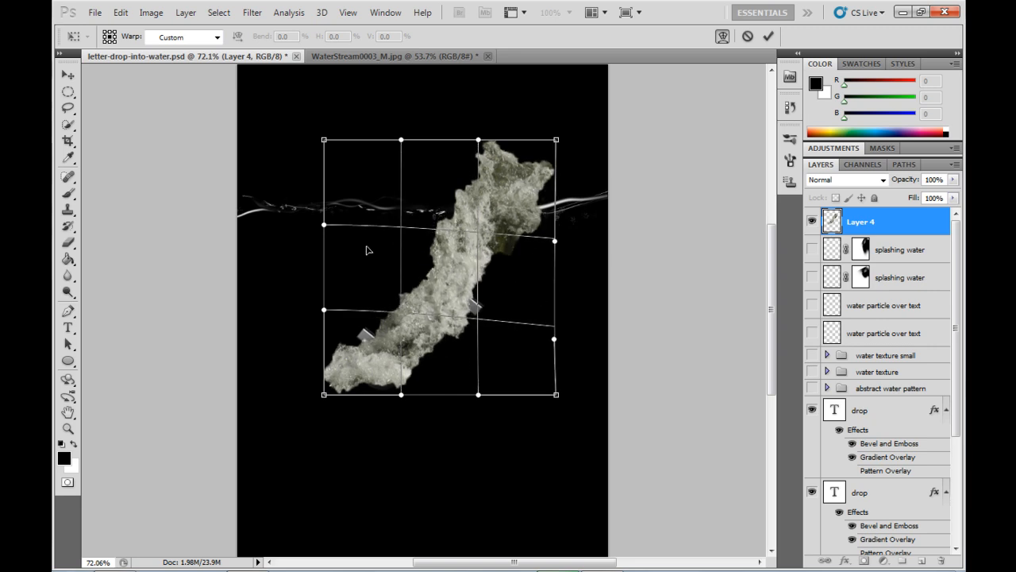
drag(330, 309, 288, 312)
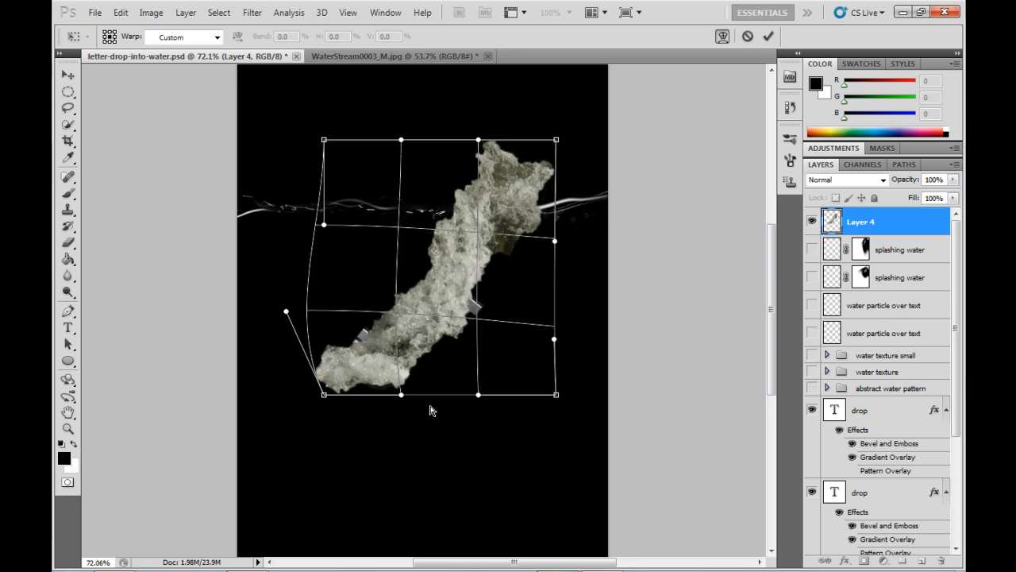
drag(405, 400, 434, 443)
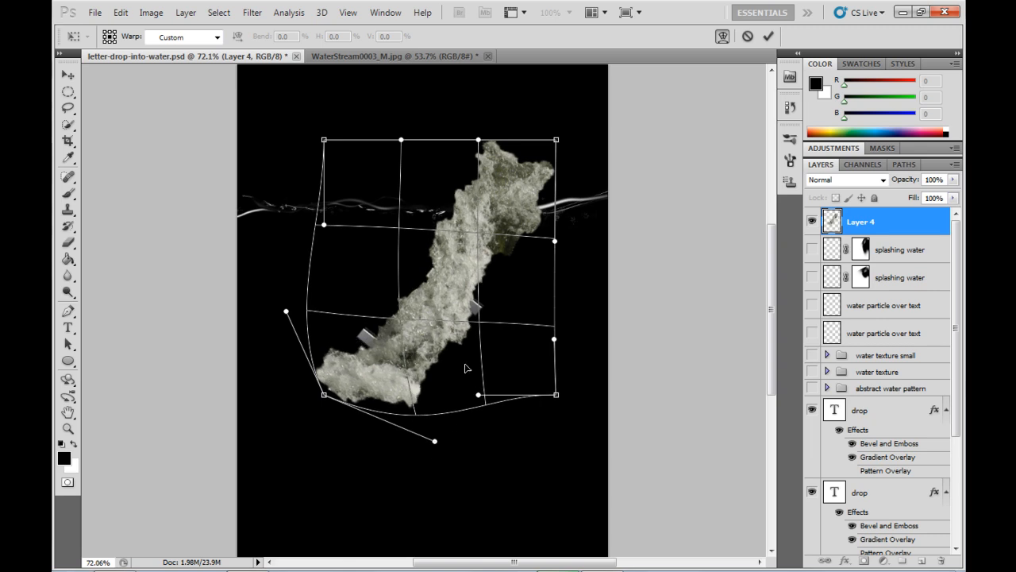
mouse_move(444, 355)
mouse_down()
mouse_move(448, 333)
mouse_move(447, 344)
mouse_up()
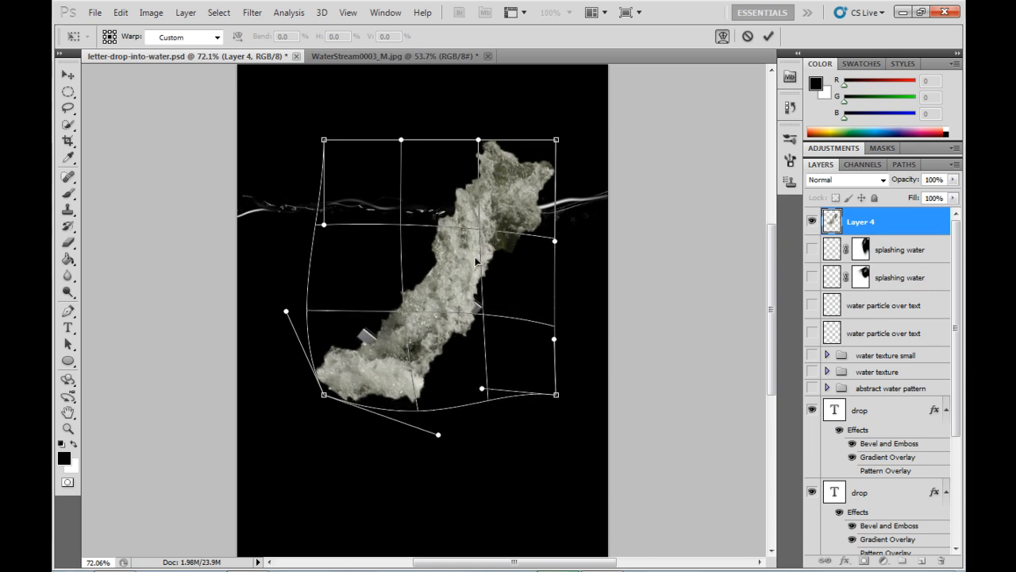
click(769, 35)
click(447, 274)
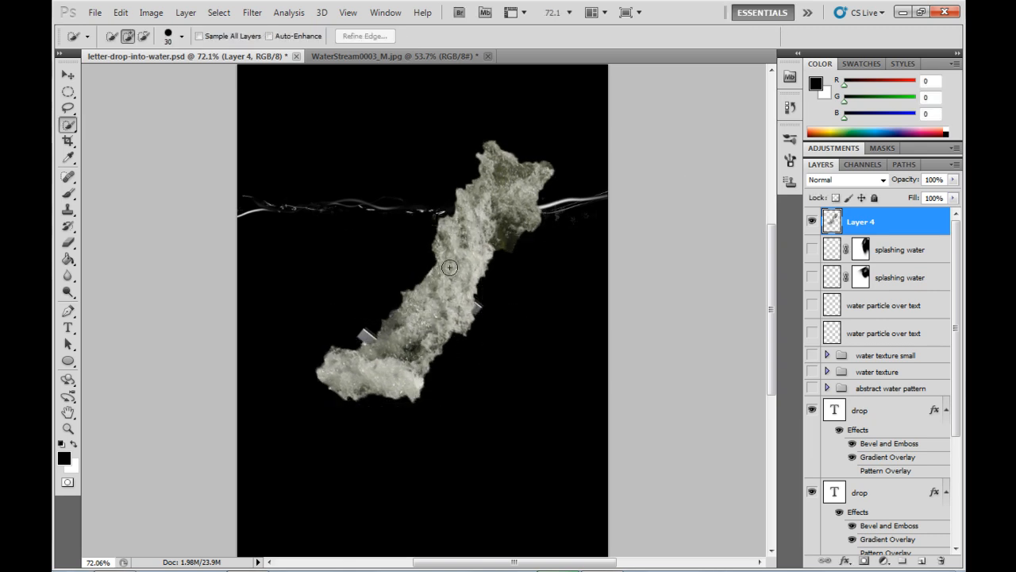
key(ctrl+d)
click(70, 76)
drag(404, 231, 385, 242)
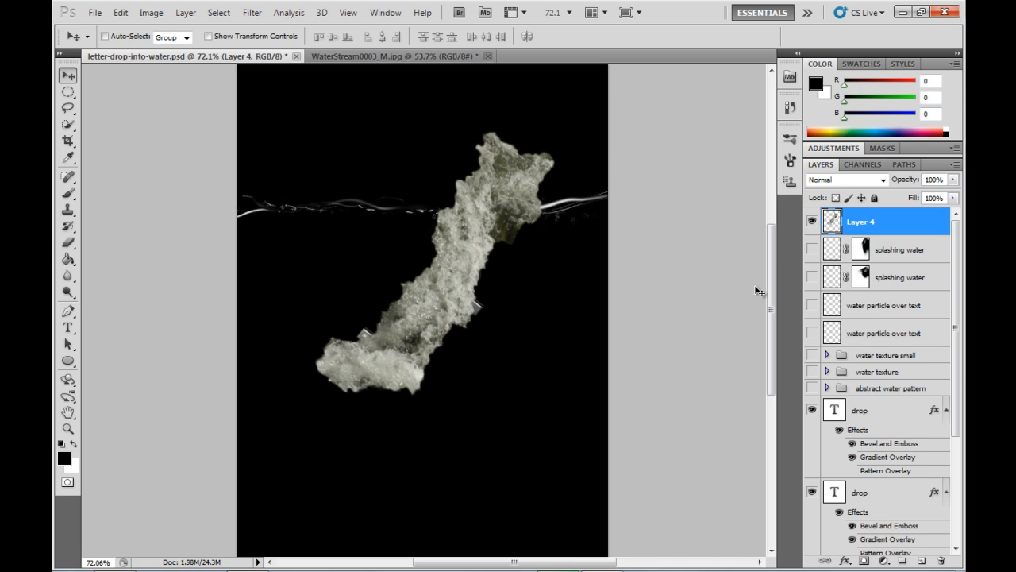
- Add a Levels adjustment layer clipped to Layer 4, with the black input level at 68 and the midtones at .77
click(186, 13)
mouse_move(224, 135)
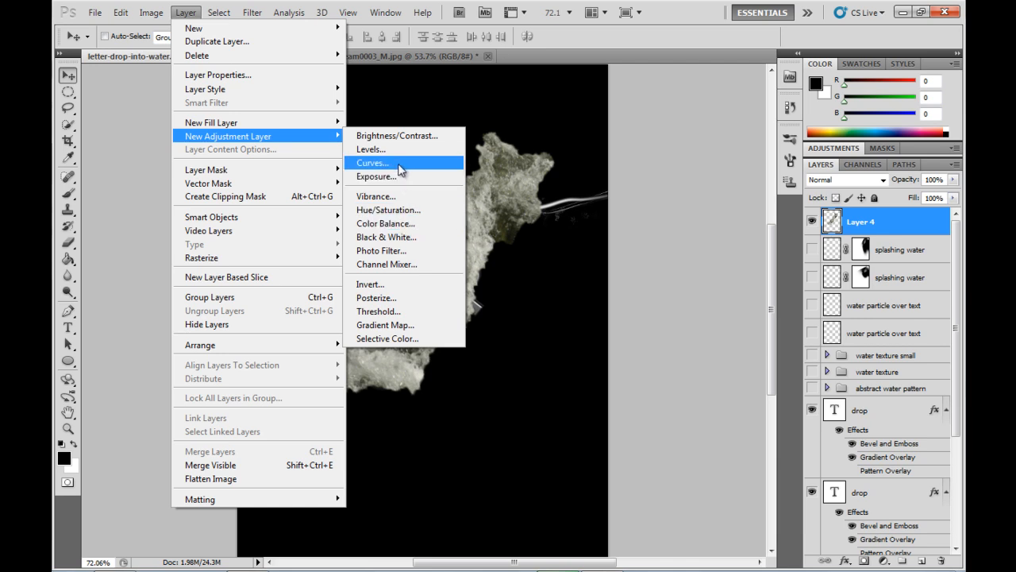
click(380, 149)
click(438, 199)
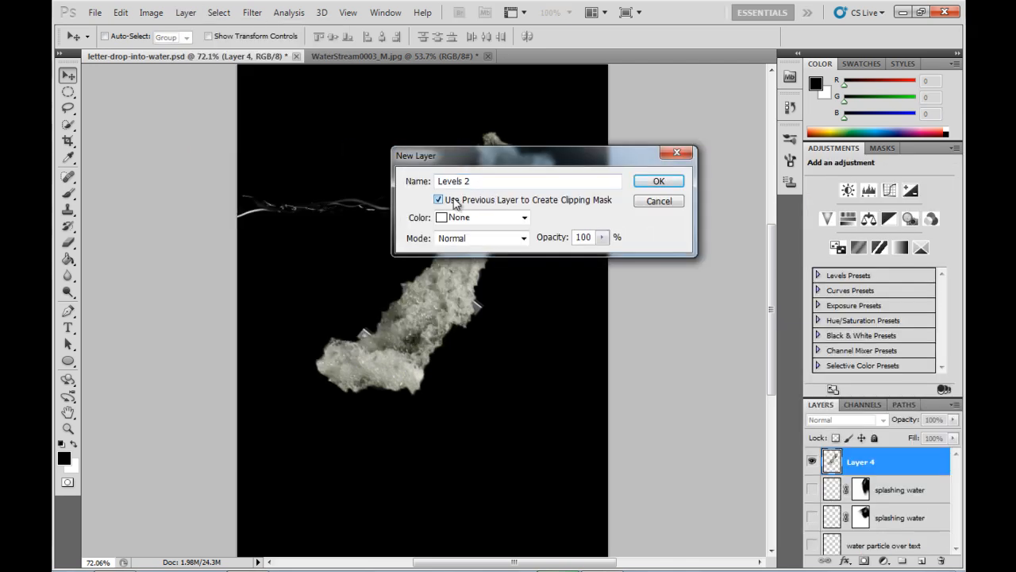
click(659, 182)
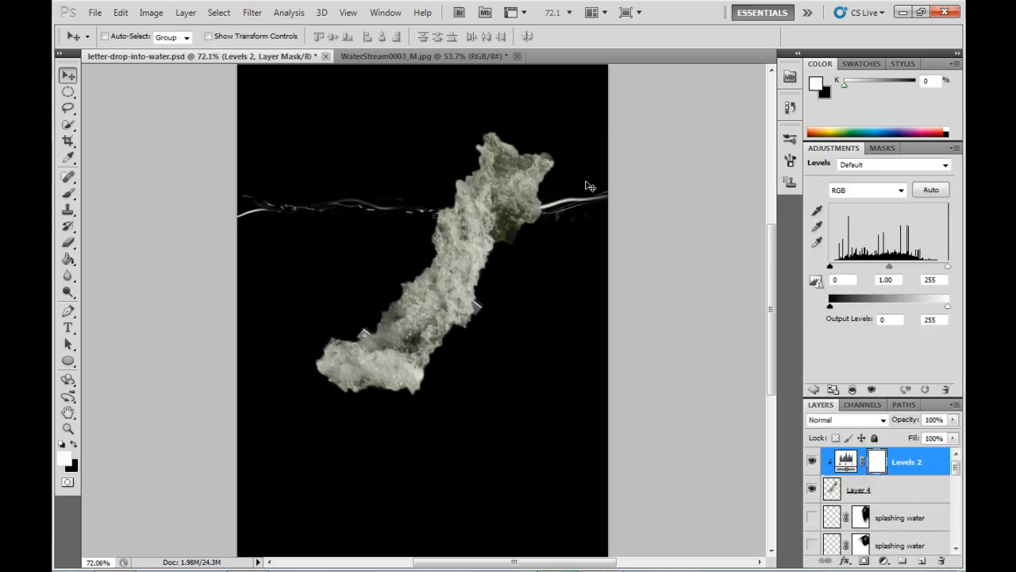
drag(845, 280, 792, 278)
text(68)
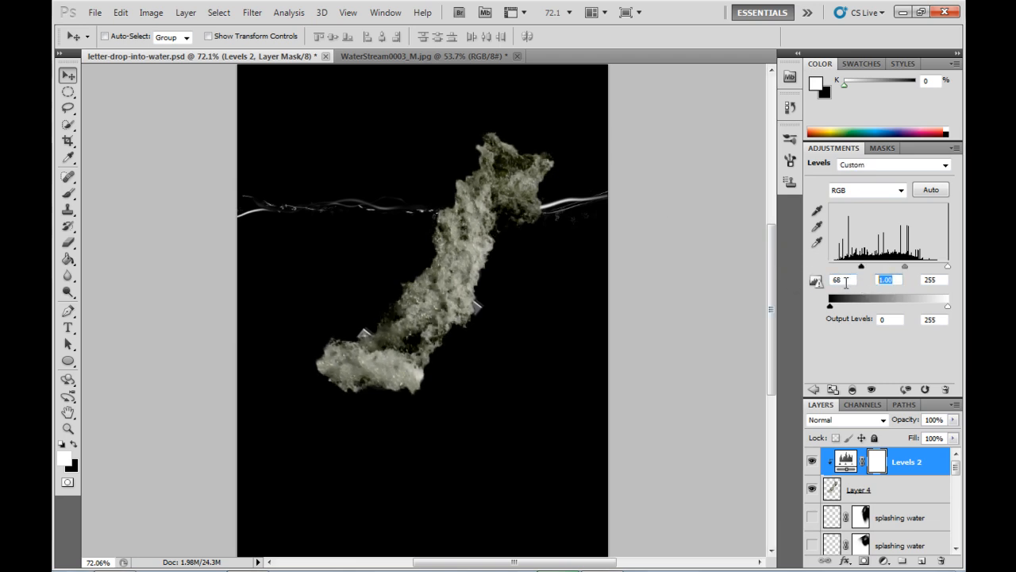
text(.77)
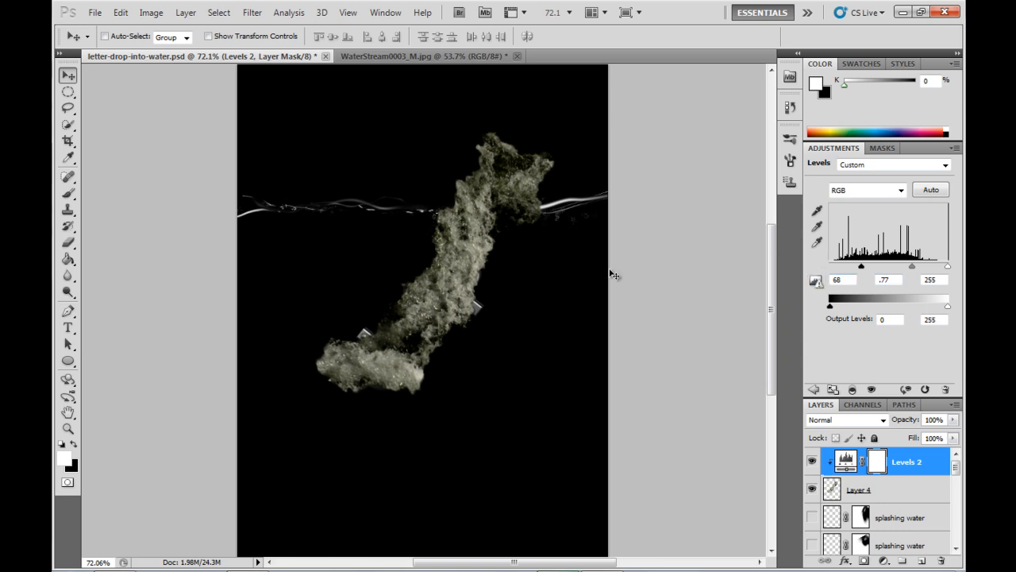
- Add a clipped Black & White adjustment with Auto values, and set Yellows to -200, Greens to -200 and Cyans to 98
click(188, 12)
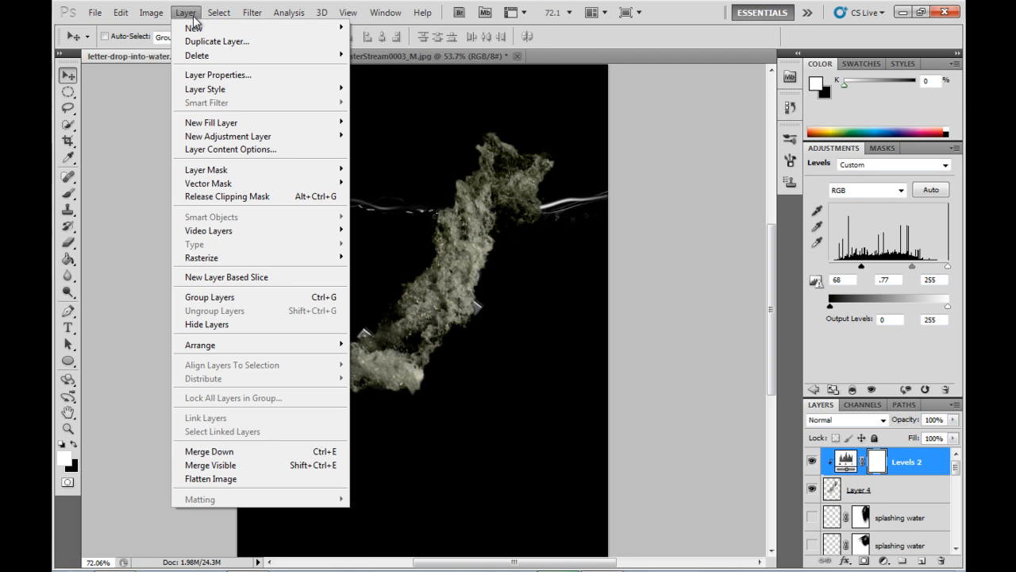
mouse_move(237, 137)
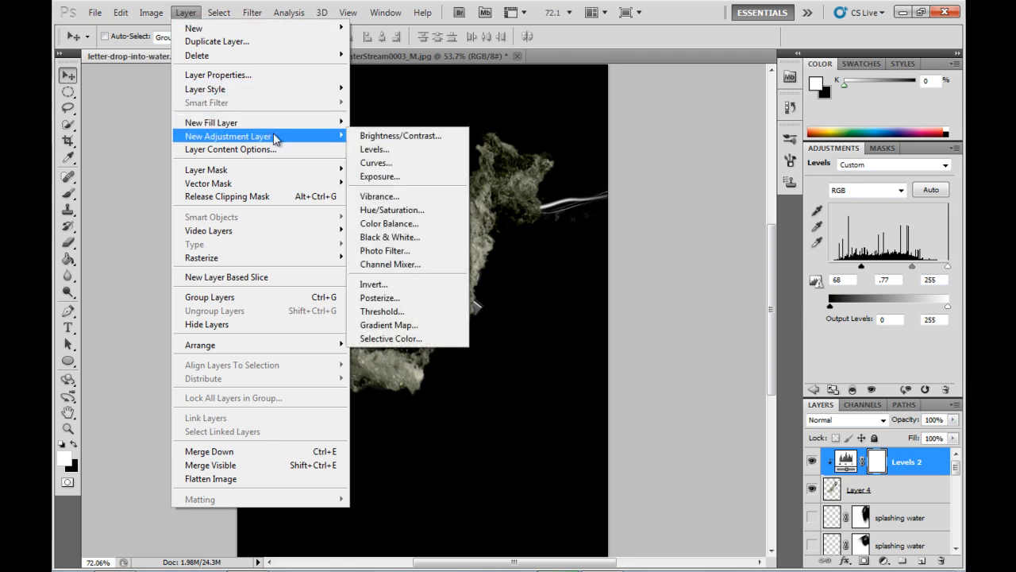
click(401, 238)
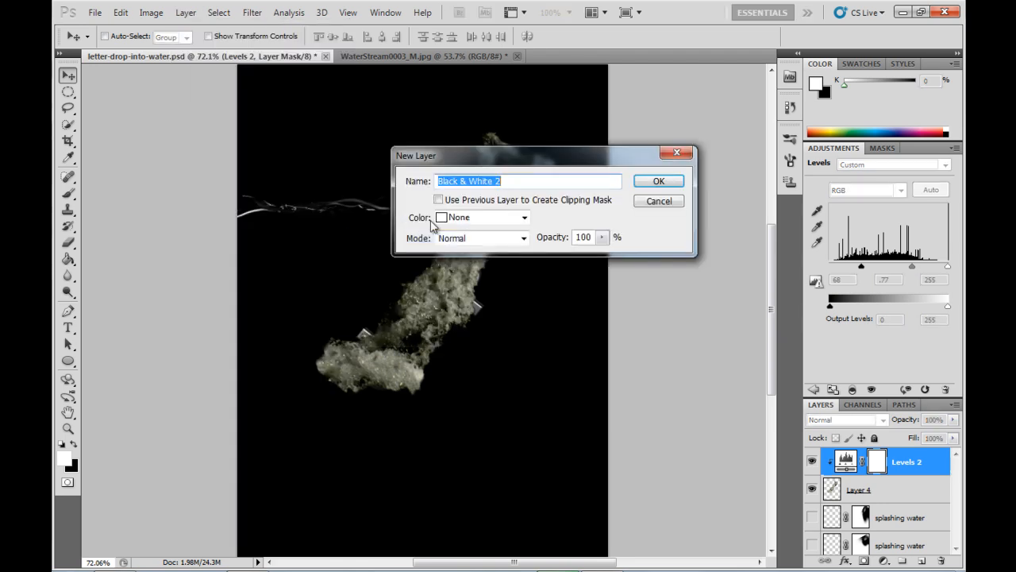
click(482, 203)
click(664, 182)
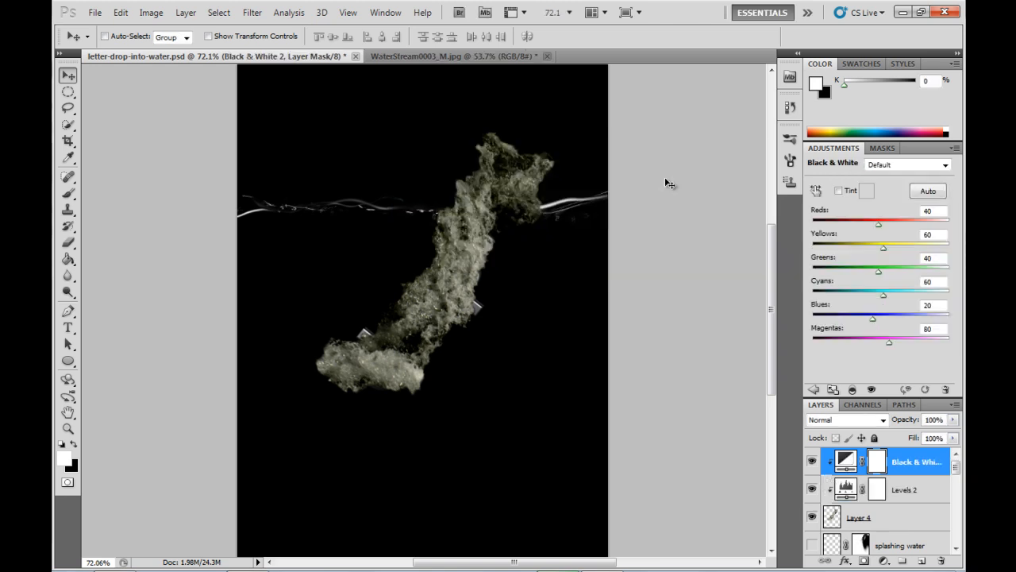
click(931, 193)
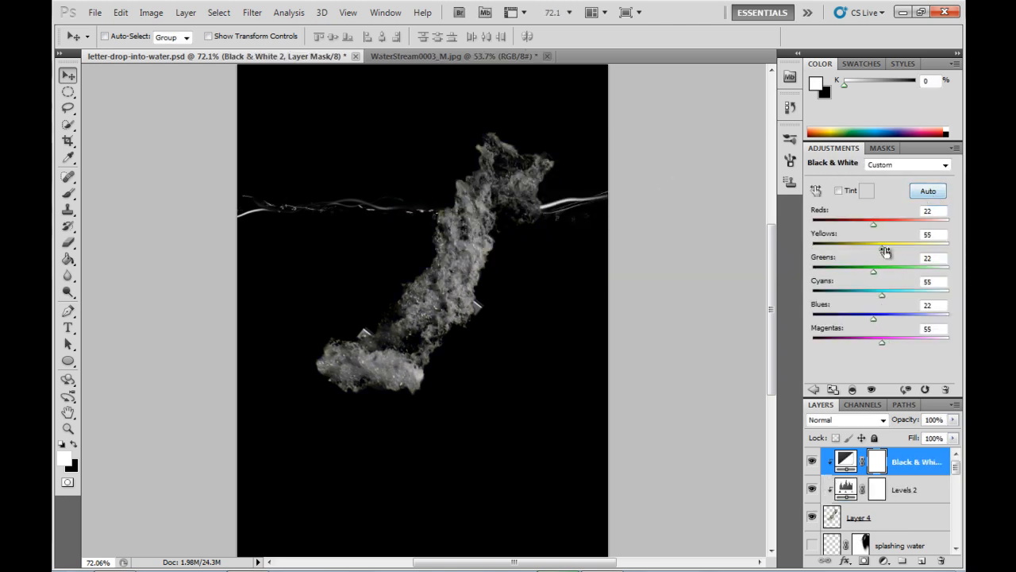
drag(837, 256, 798, 276)
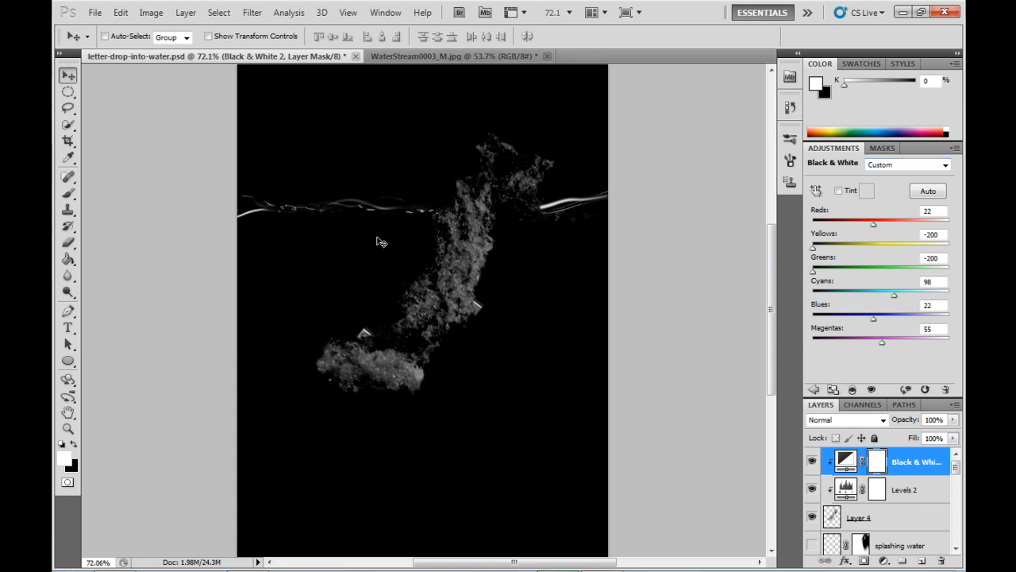
- Erase the water on Layer 4 over the drop text at 22% opacity and 100% flow, and fade its outer parts at 63% flow
click(67, 242)
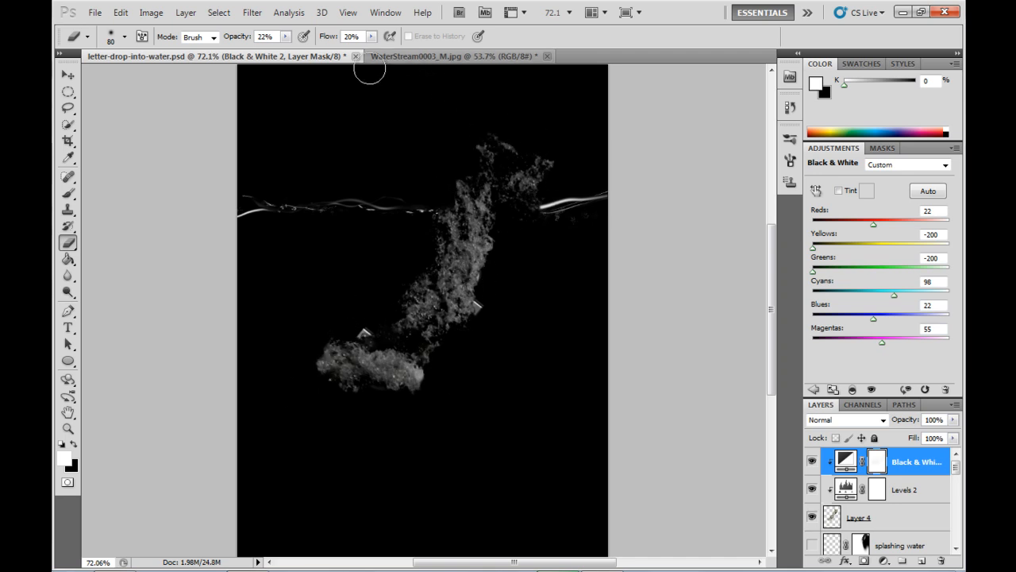
click(880, 523)
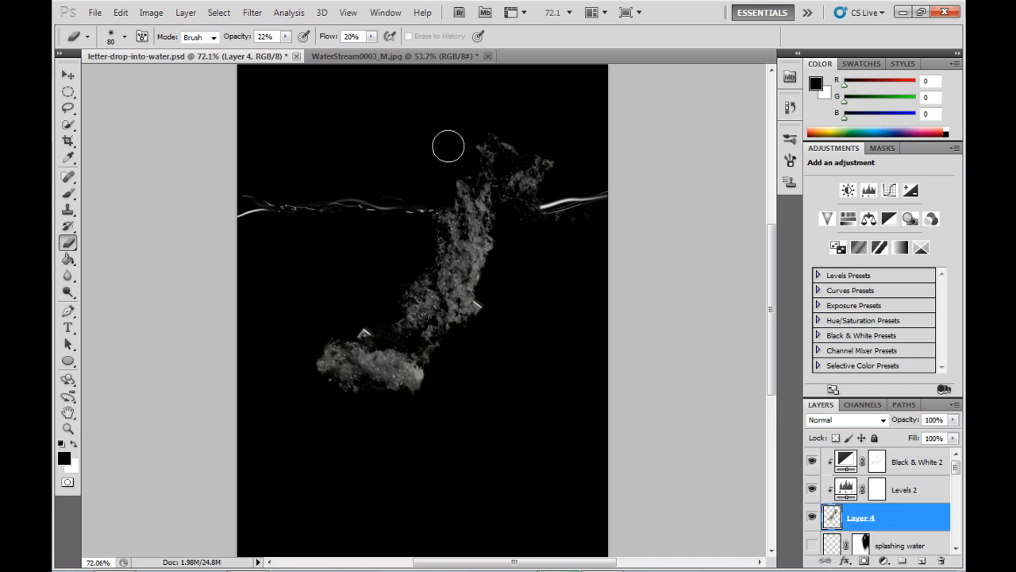
click(371, 36)
drag(372, 50, 430, 50)
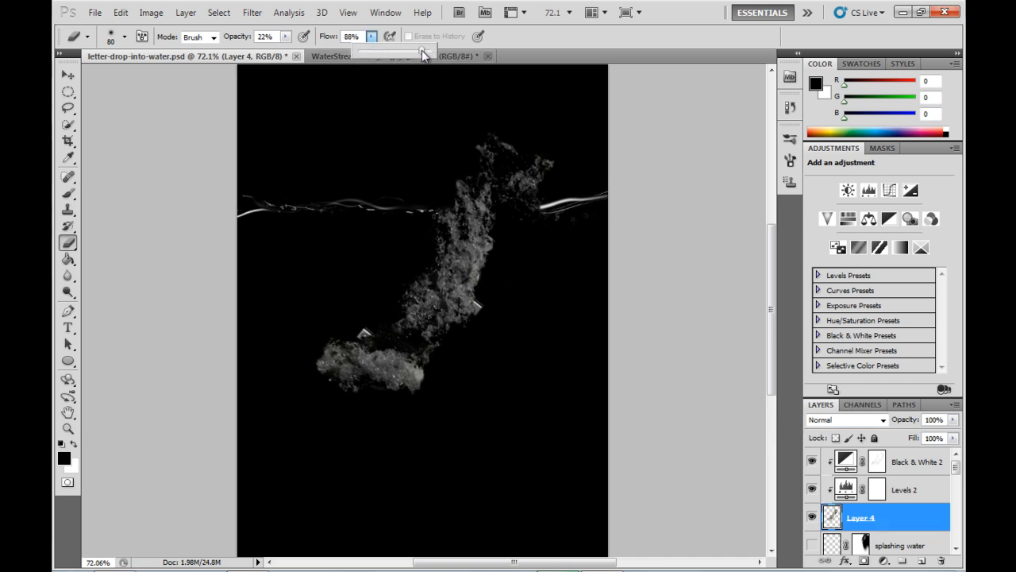
mouse_move(471, 243)
mouse_down()
mouse_move(468, 272)
mouse_move(438, 315)
mouse_move(450, 295)
mouse_move(400, 347)
mouse_move(432, 306)
mouse_move(405, 338)
mouse_move(348, 357)
mouse_move(400, 349)
mouse_move(373, 375)
mouse_move(396, 379)
mouse_move(392, 358)
mouse_move(379, 364)
mouse_move(398, 358)
mouse_move(394, 366)
mouse_move(374, 347)
mouse_move(423, 302)
mouse_up()
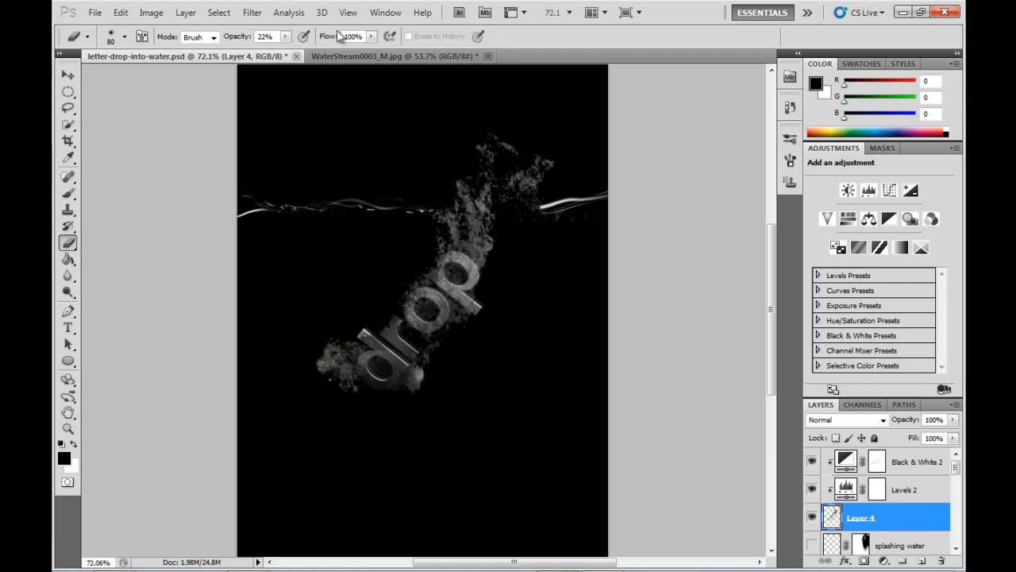
click(371, 36)
drag(371, 50, 343, 52)
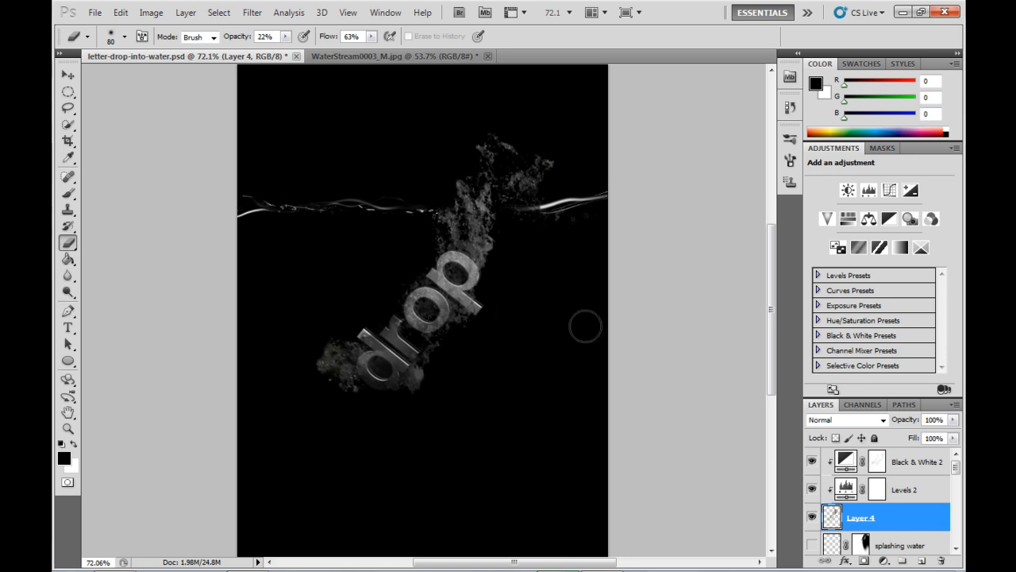
- Try the Pin Light blend mode on Layer 4
double_click(832, 520)
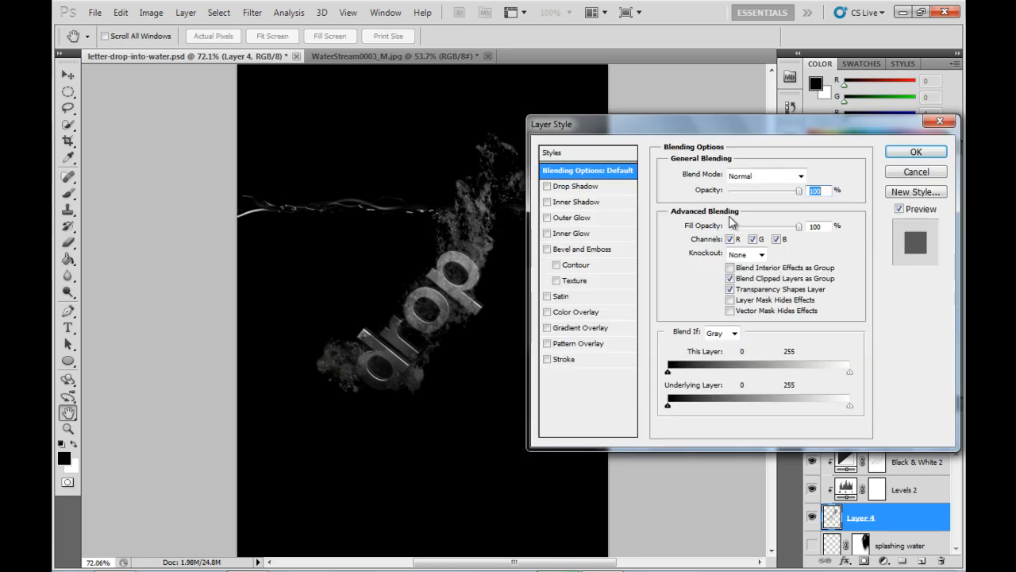
click(798, 179)
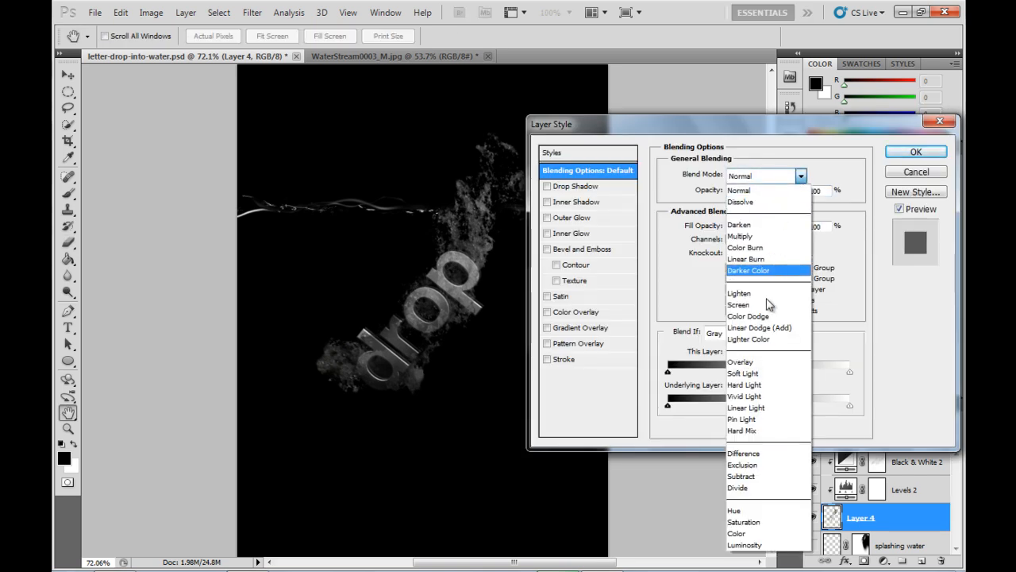
click(755, 420)
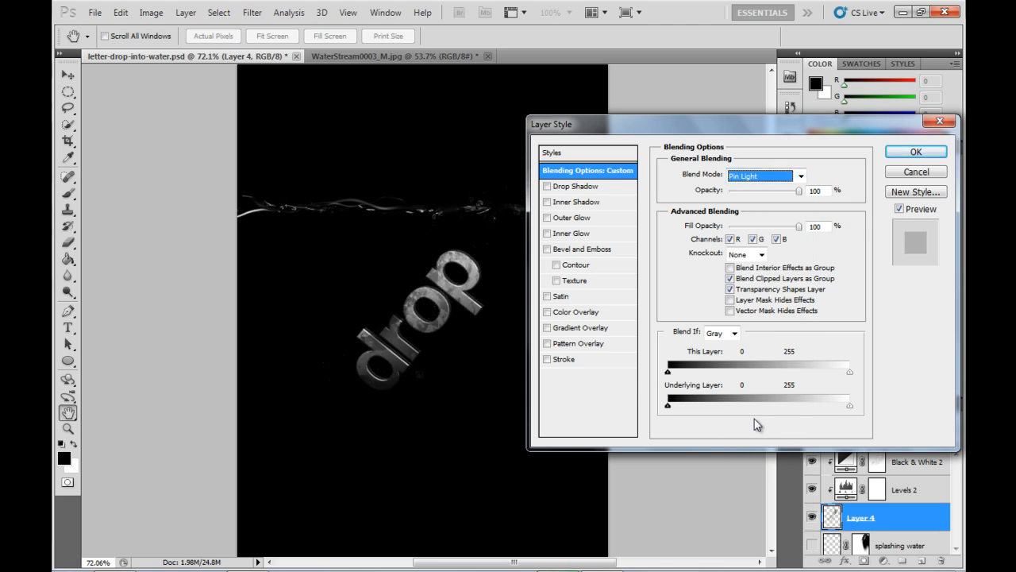
click(915, 151)
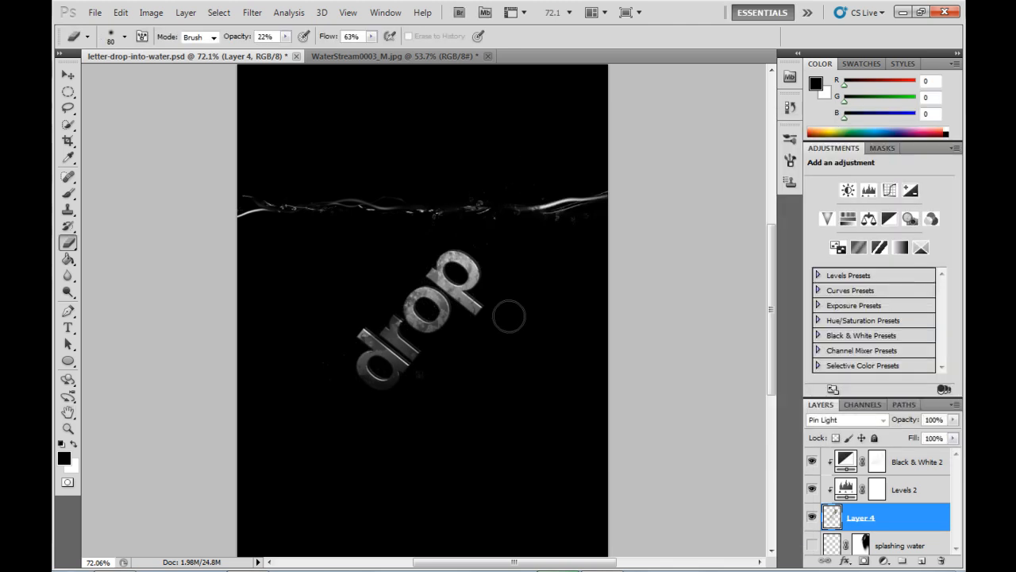
- Set Layer 4's blend mode to Screen and shift its water slightly down and to the right of the drop text
click(68, 75)
mouse_move(483, 326)
mouse_down()
mouse_move(476, 354)
mouse_move(501, 315)
mouse_move(465, 331)
mouse_move(476, 354)
mouse_move(495, 344)
mouse_move(526, 267)
mouse_move(510, 312)
mouse_move(492, 268)
mouse_move(488, 329)
mouse_up()
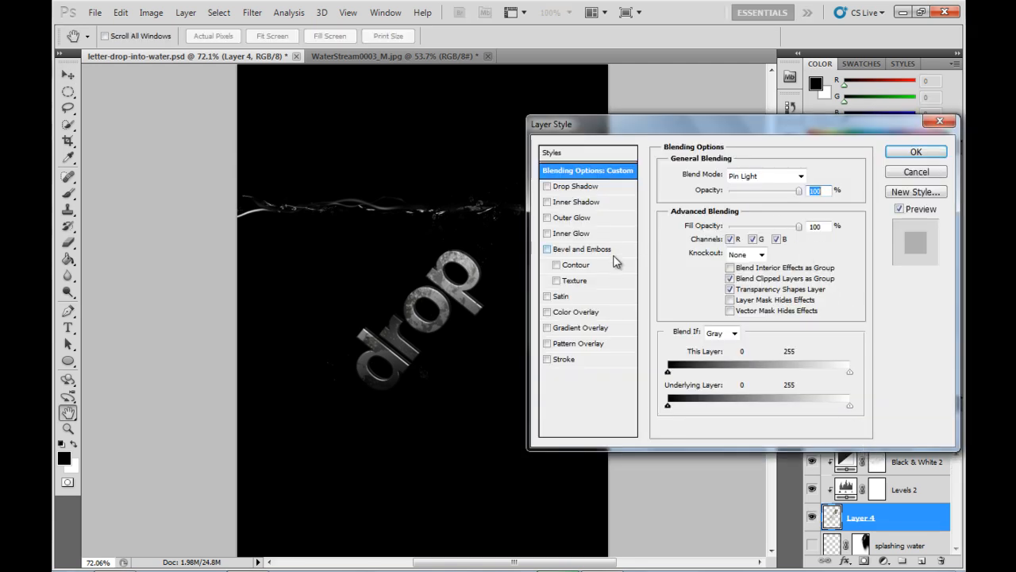
click(759, 175)
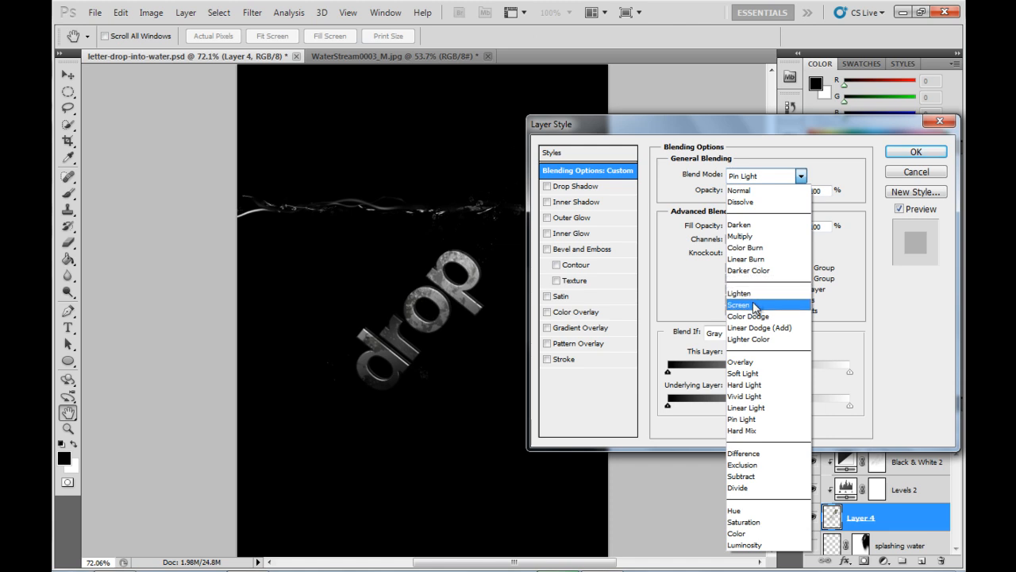
click(753, 305)
click(916, 150)
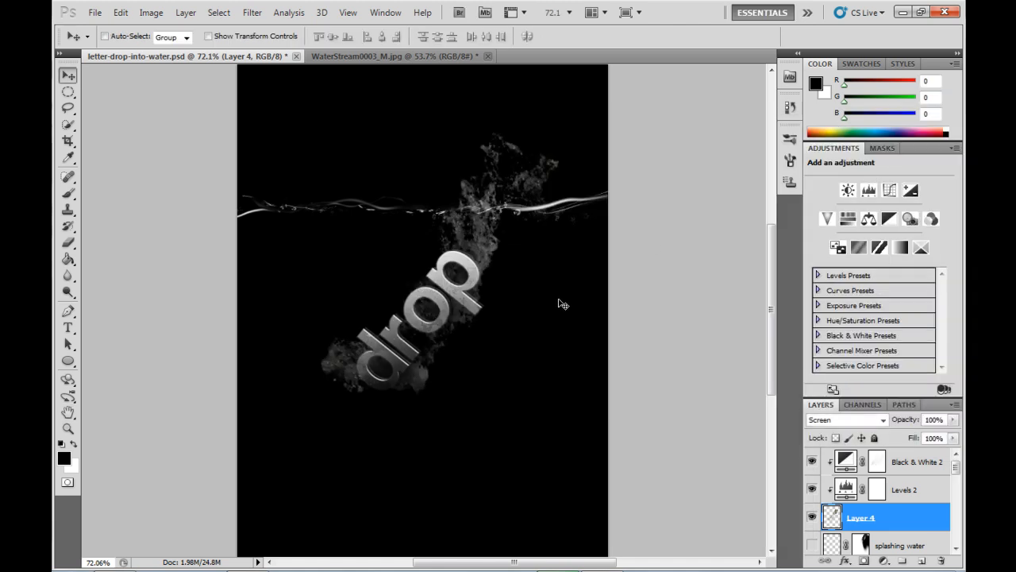
drag(548, 312, 562, 312)
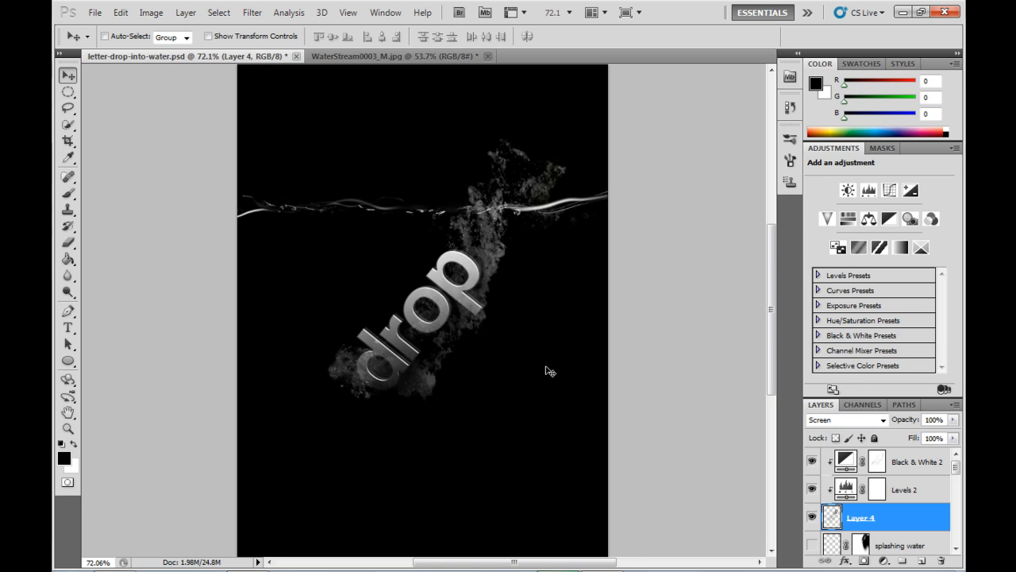
- Fade the outer water around the letter d on Layer 4 with the Eraser at 22% opacity and 100% flow
click(69, 242)
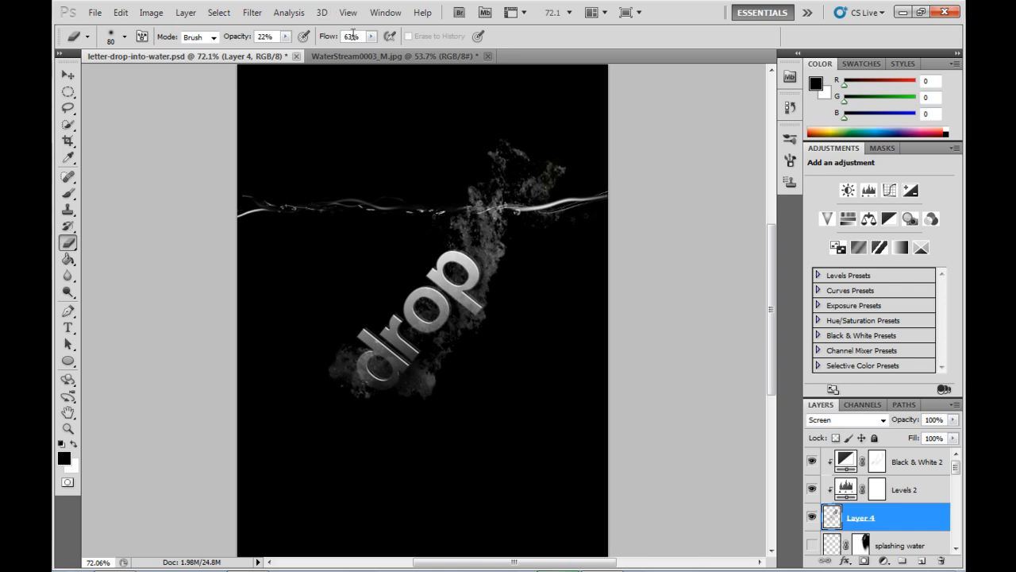
mouse_move(372, 38)
mouse_down()
mouse_move(374, 61)
mouse_move(429, 62)
mouse_up()
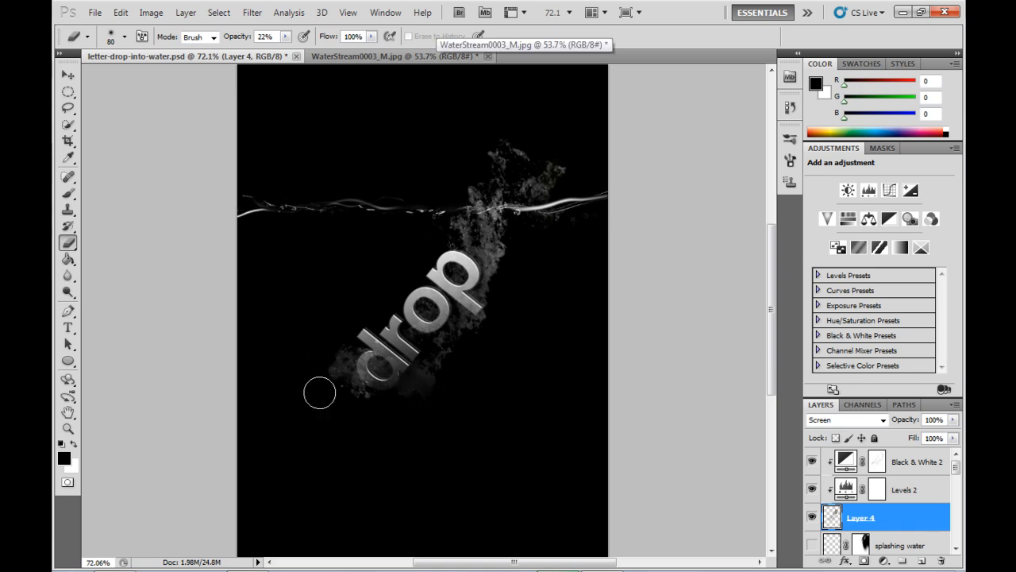
mouse_move(326, 362)
mouse_down()
mouse_move(336, 417)
mouse_move(330, 339)
mouse_move(331, 389)
mouse_move(356, 419)
mouse_up()
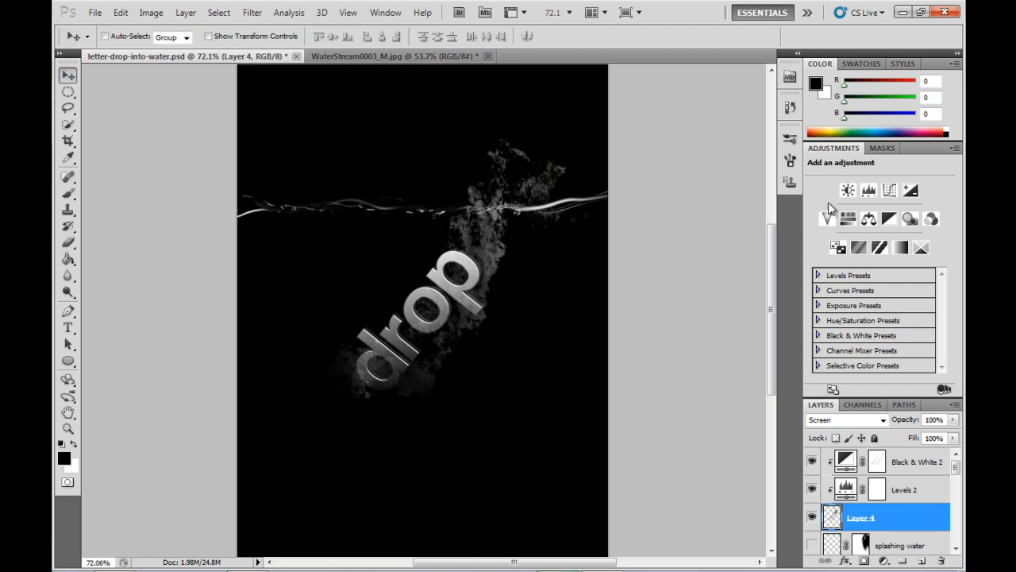
- Make more room for the layer list and hide Layer 4
double_click(833, 147)
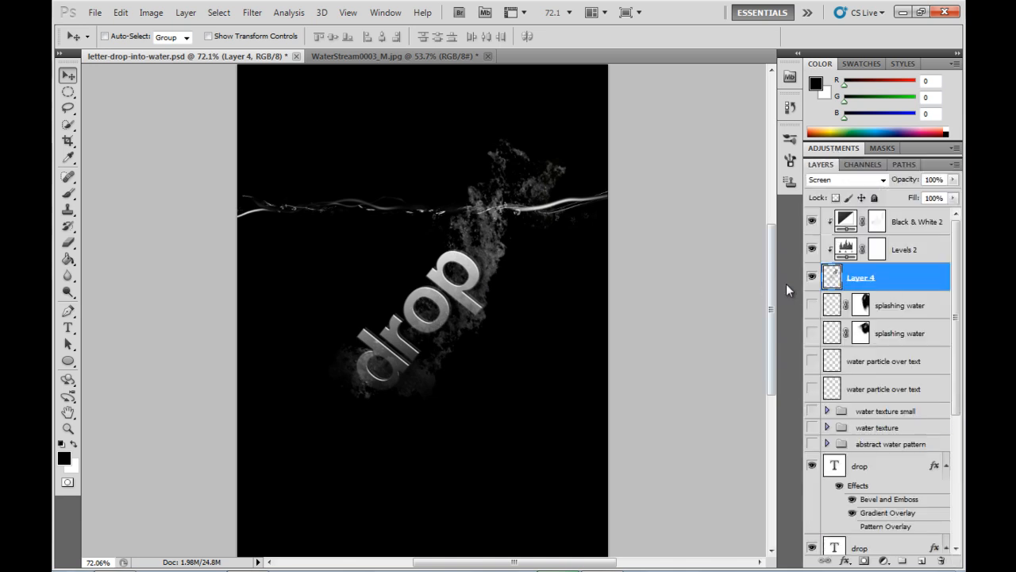
scroll(831, 308, down, 2)
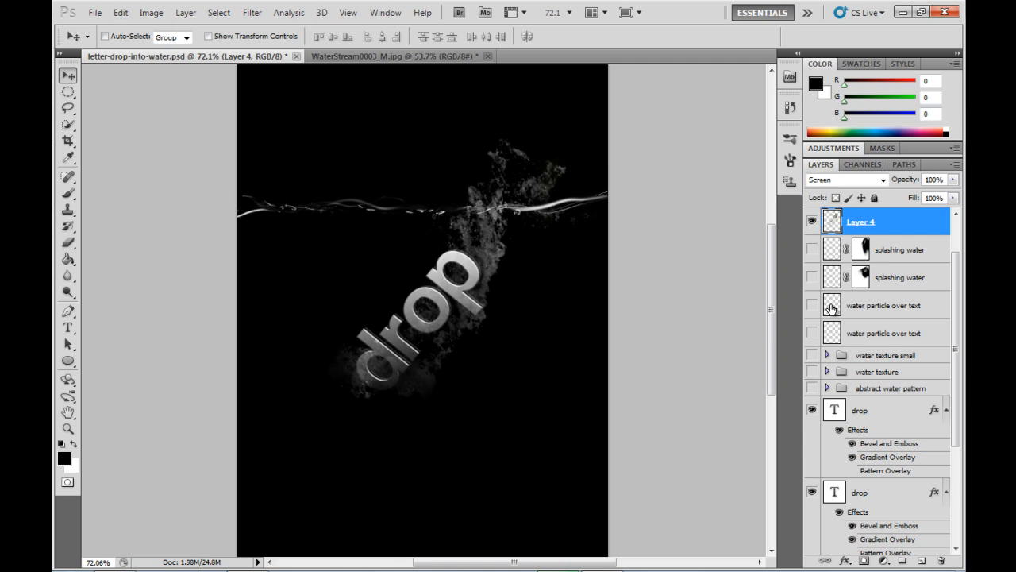
scroll(831, 308, up, 2)
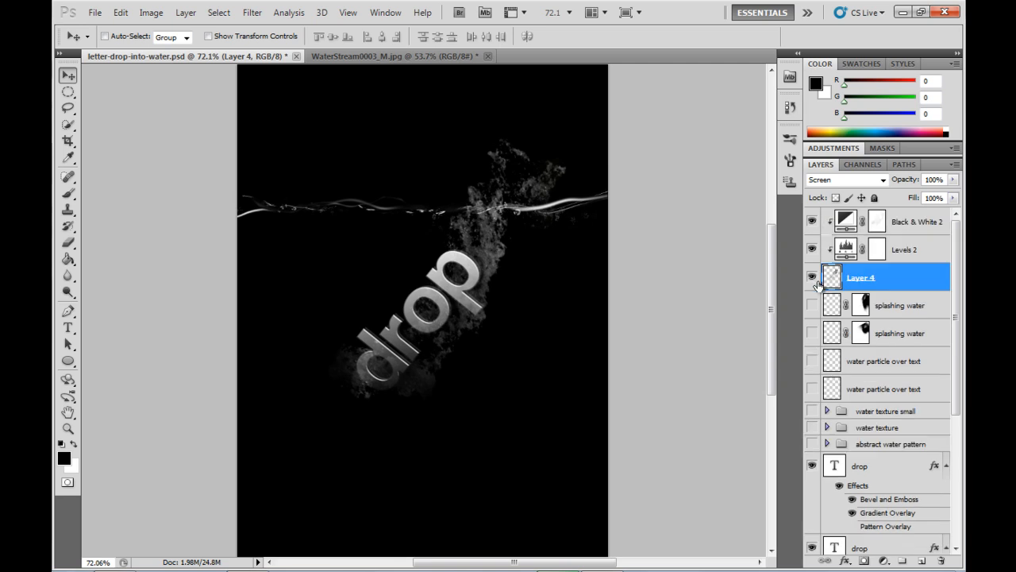
click(813, 278)
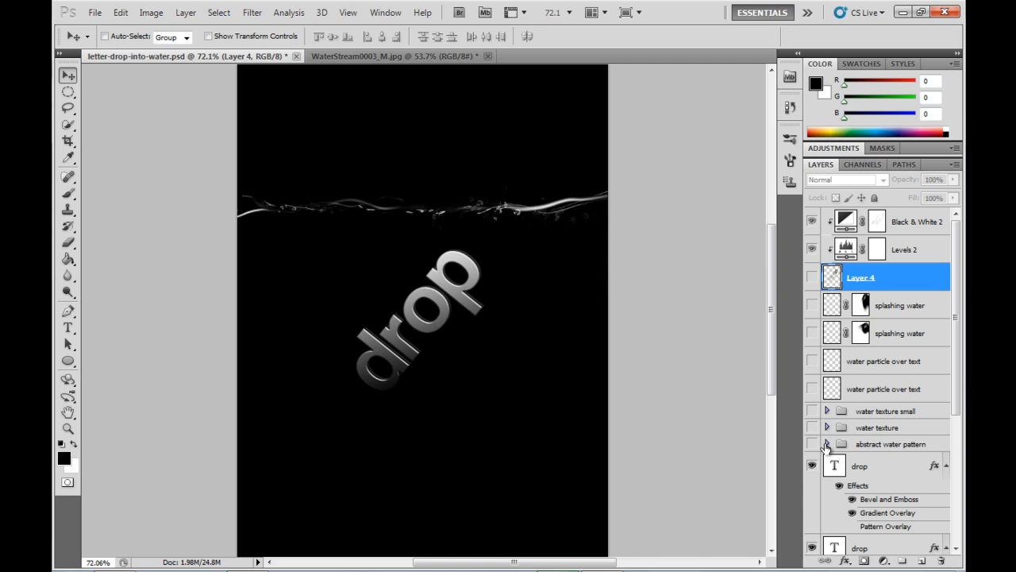
- Expand the water texture group and temporarily show its lowest water texture layer to check that layer's blending options
click(827, 443)
click(827, 444)
click(827, 427)
scroll(845, 397, down, 3)
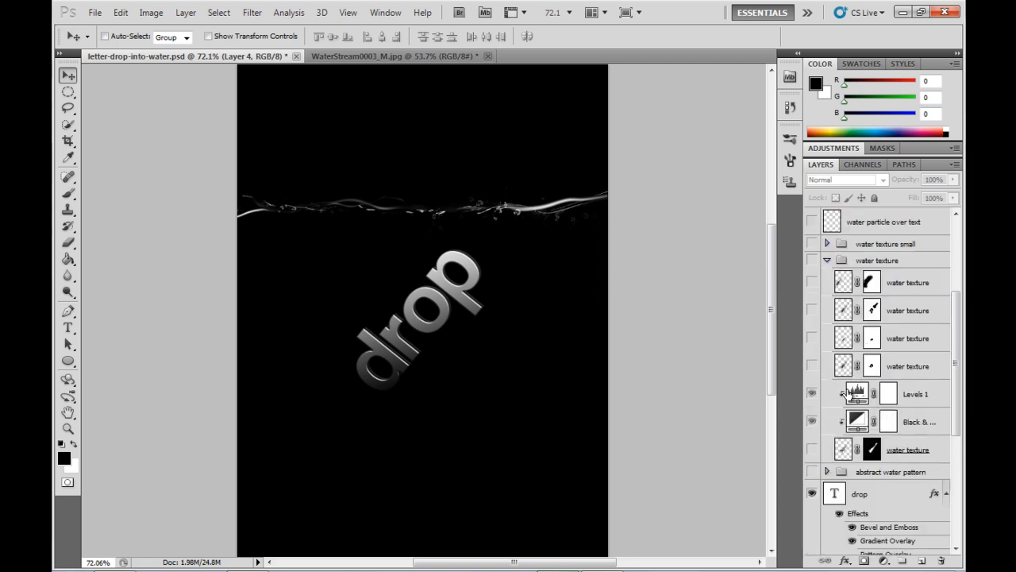
click(811, 450)
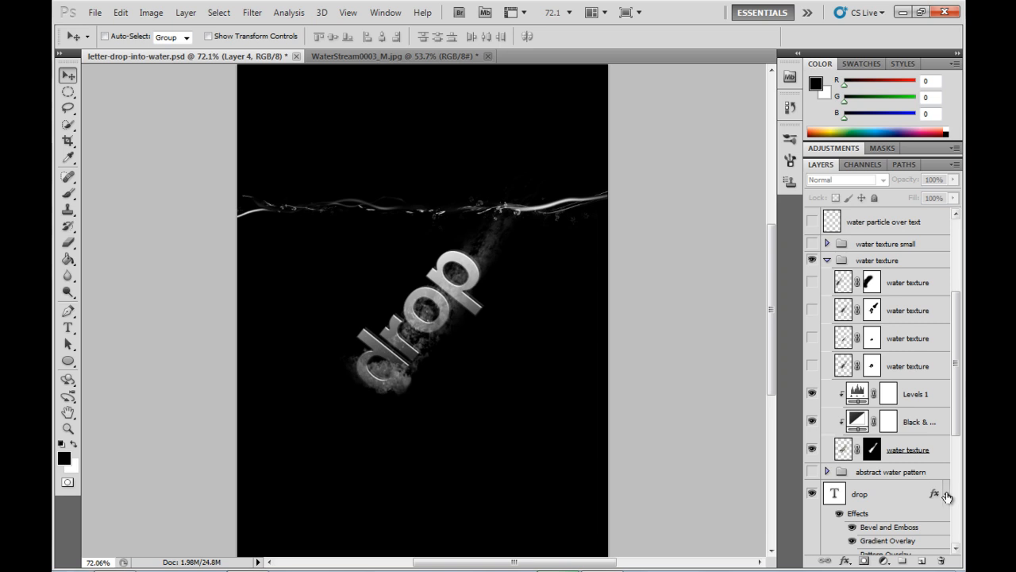
double_click(847, 458)
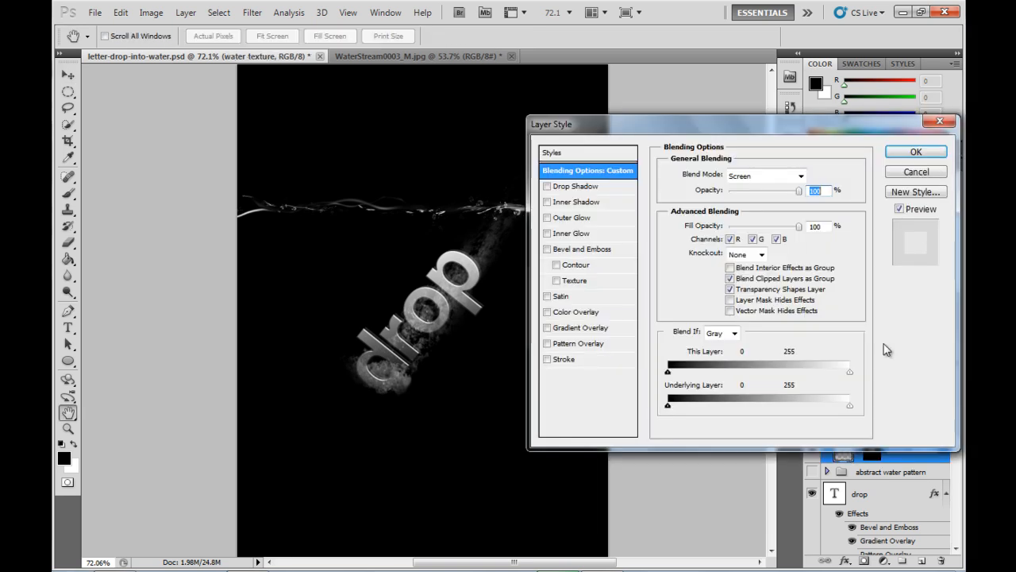
click(917, 173)
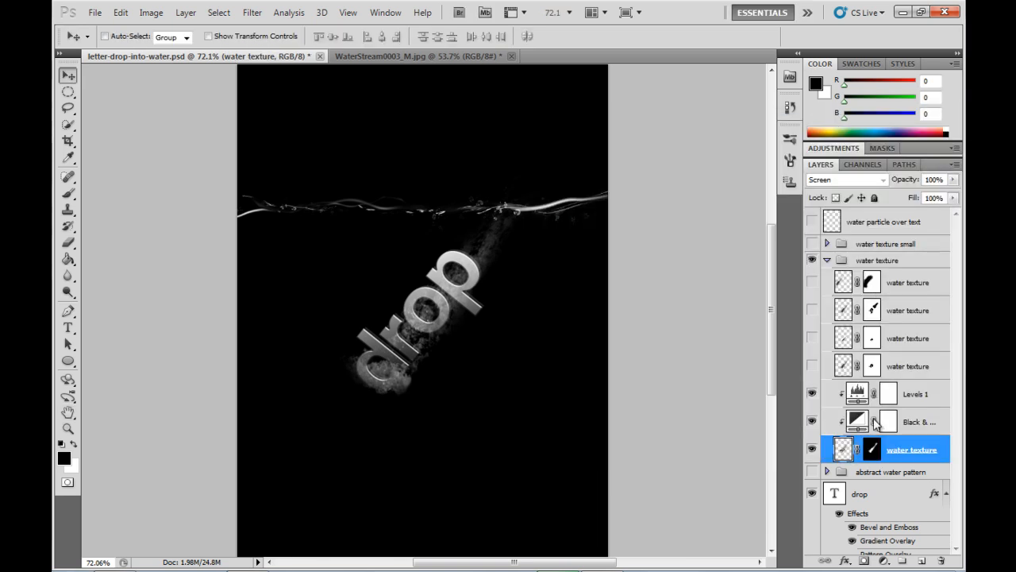
click(811, 449)
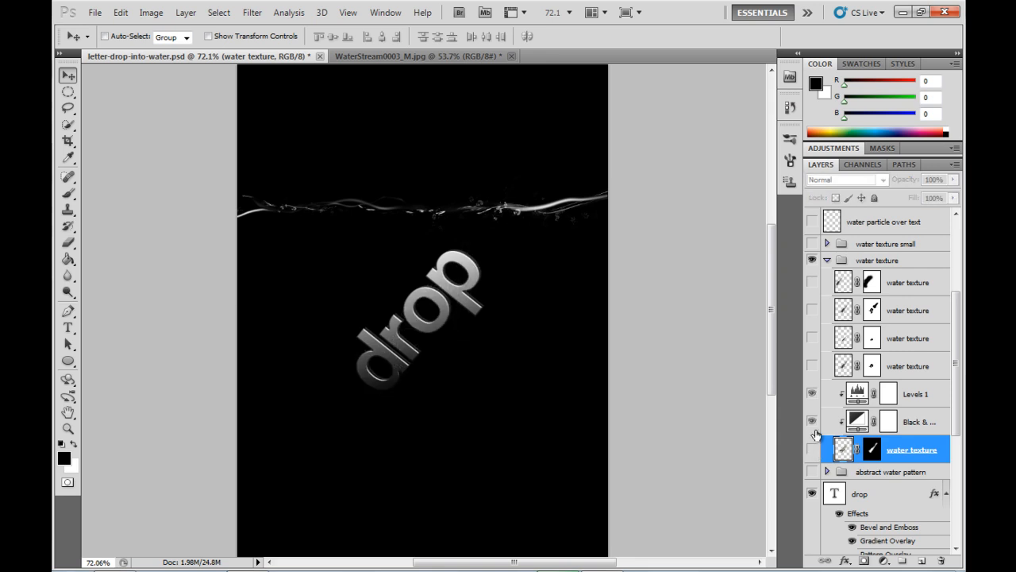
- Show the four upper layers of the water texture group, checking the blending options of the lower two
click(811, 367)
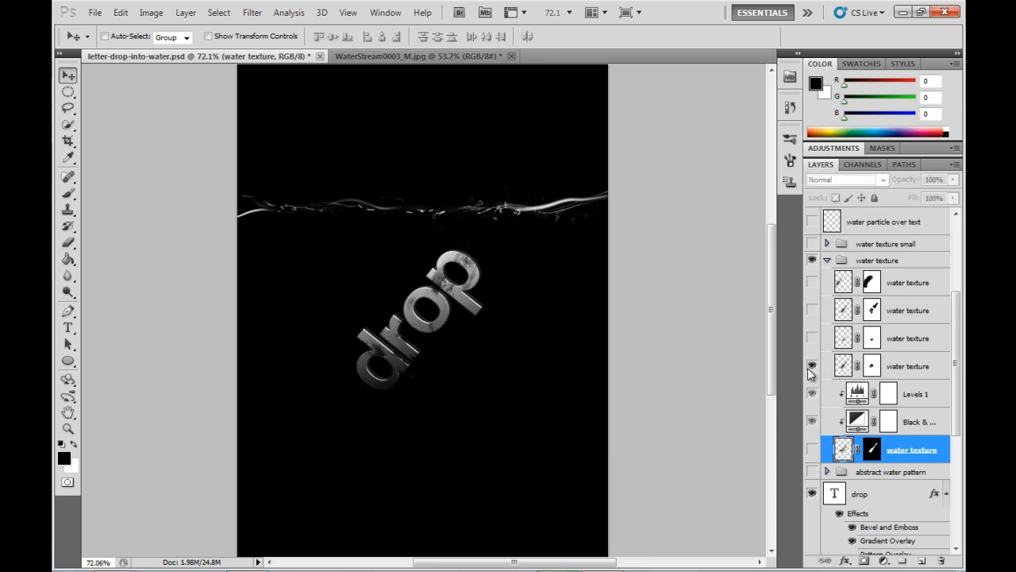
double_click(835, 366)
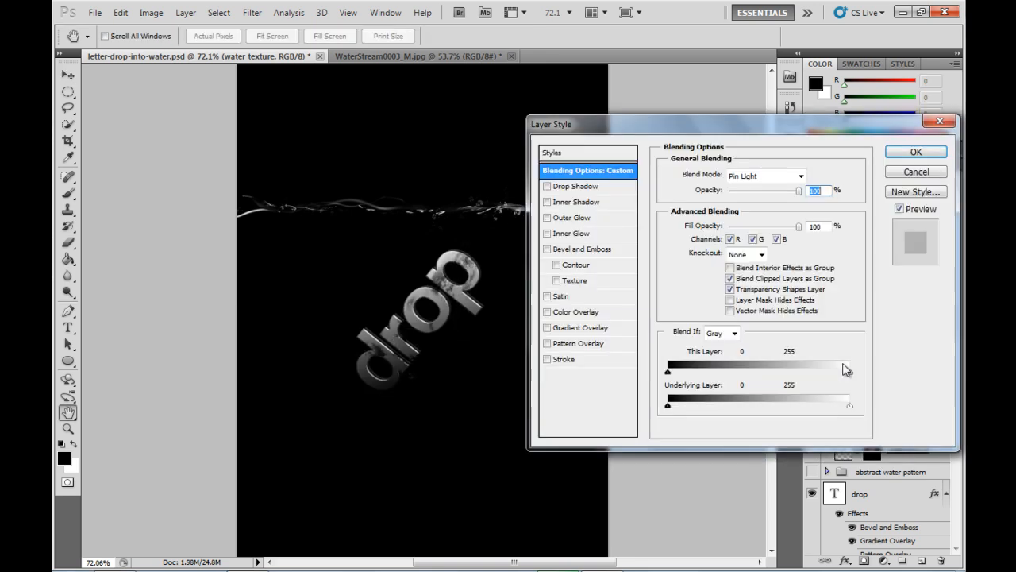
click(916, 172)
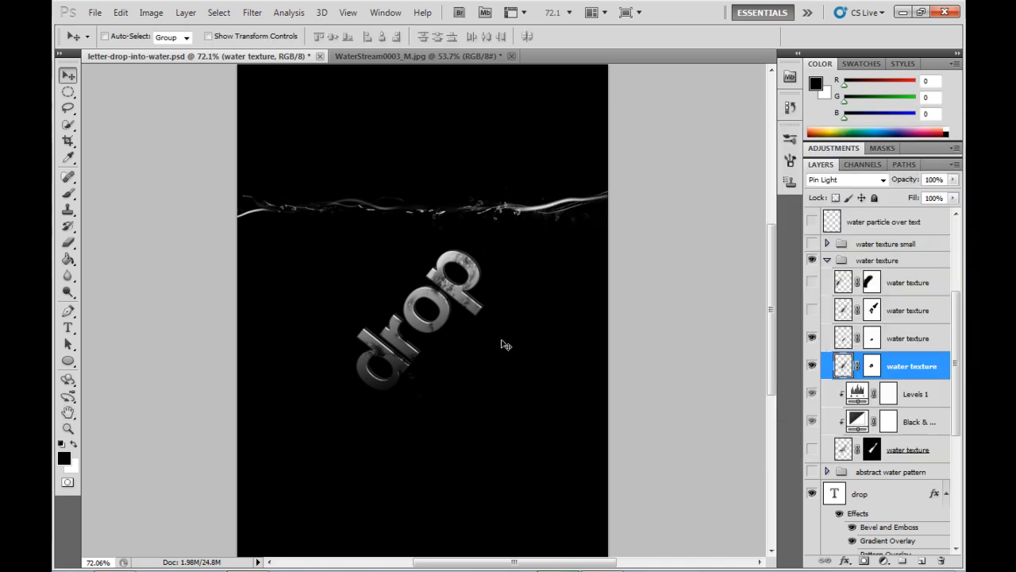
click(845, 340)
double_click(843, 339)
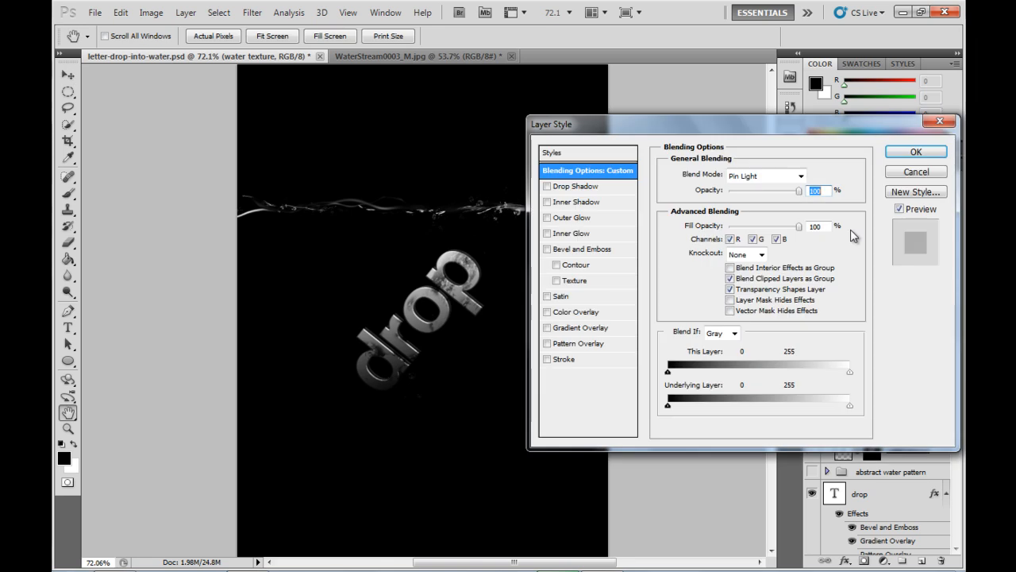
click(915, 173)
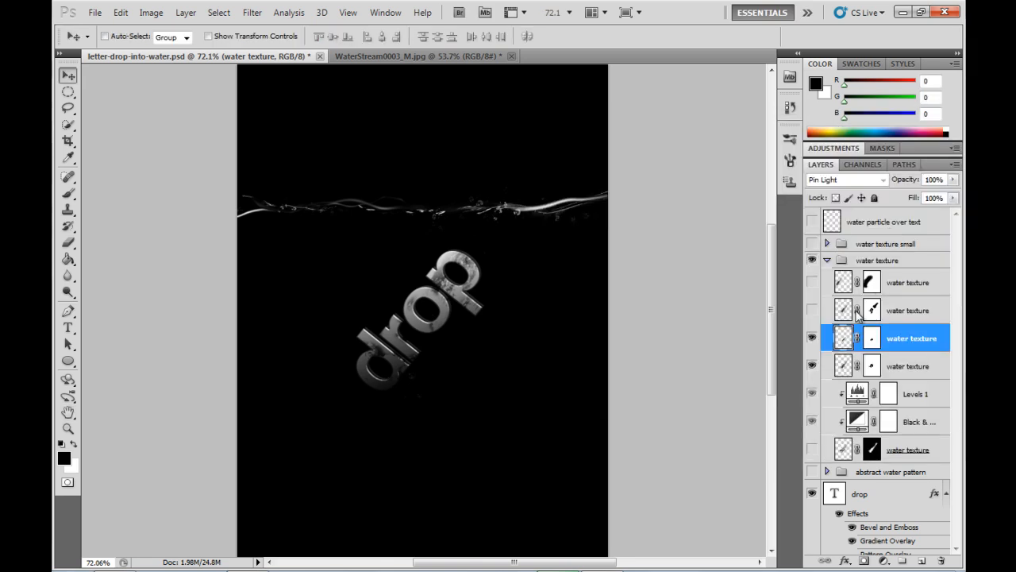
click(812, 310)
click(813, 283)
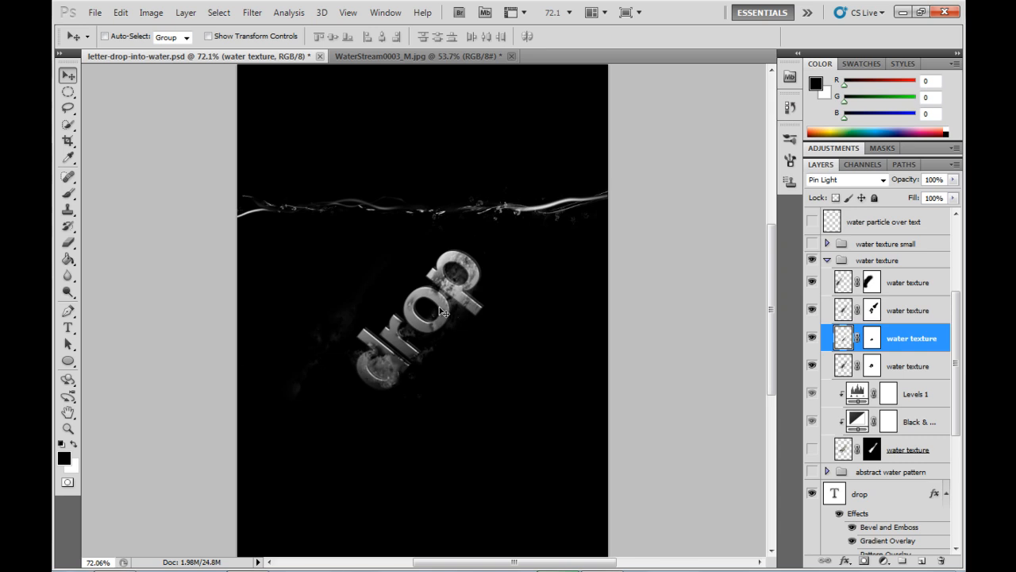
- Show Layer 3 and its three copies in the water texture small group, and turn on the cloud group
click(827, 243)
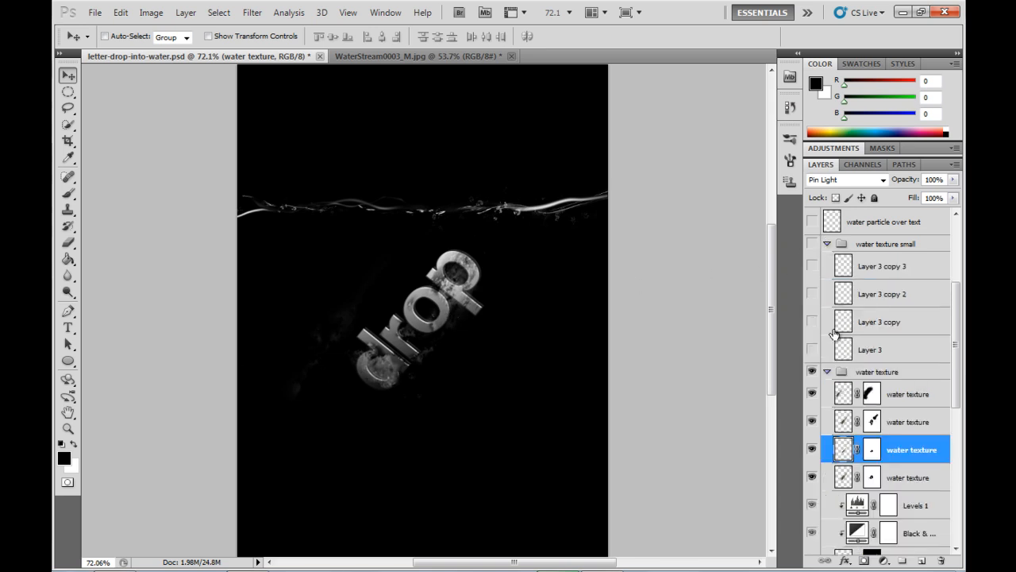
click(813, 349)
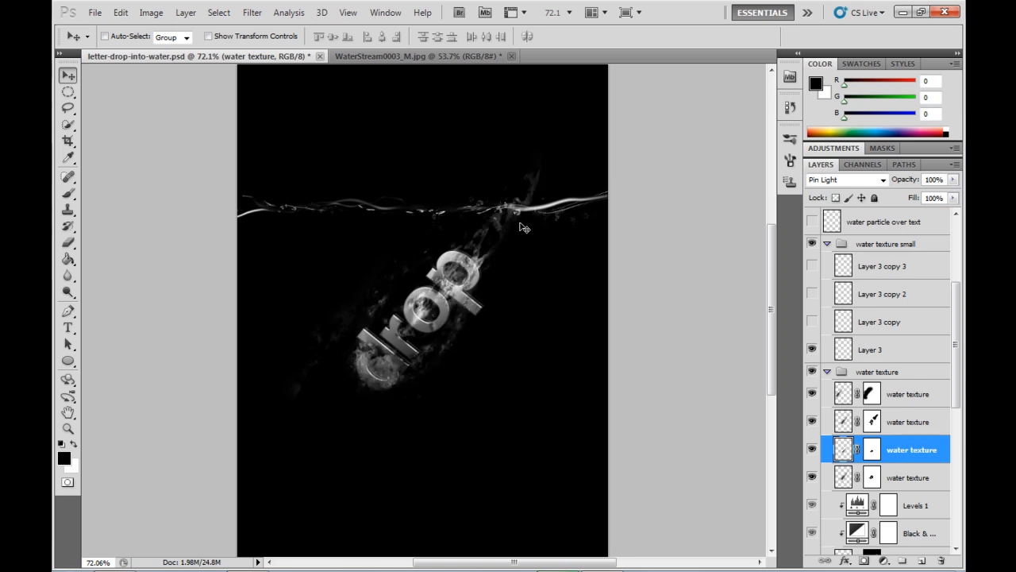
click(813, 323)
click(811, 294)
click(811, 268)
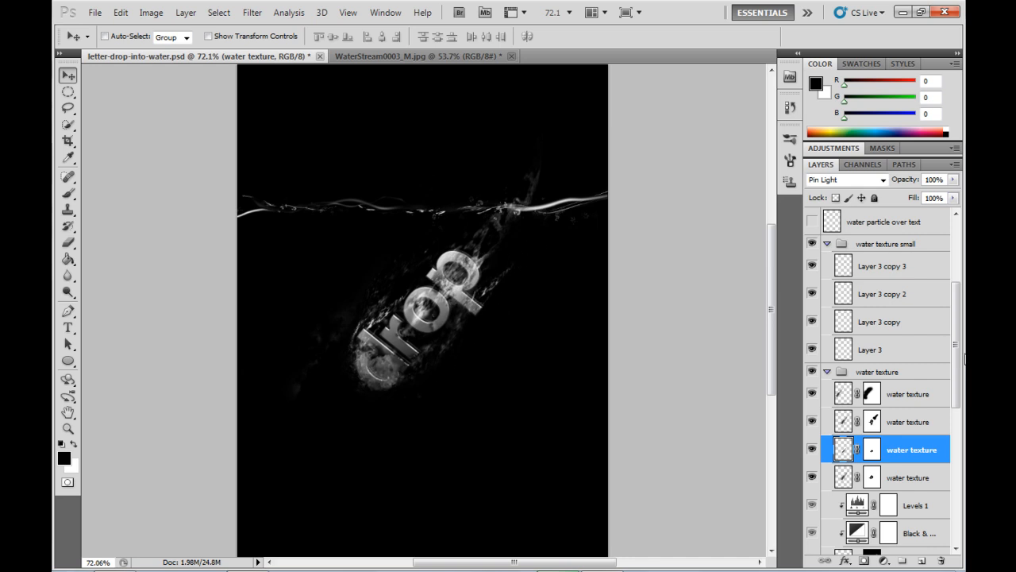
drag(957, 316, 957, 432)
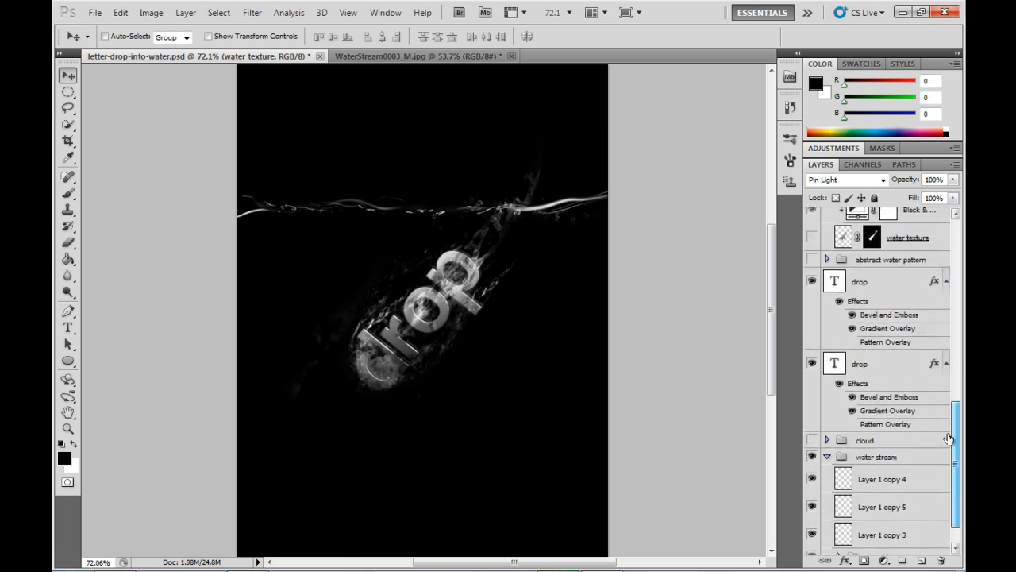
click(812, 440)
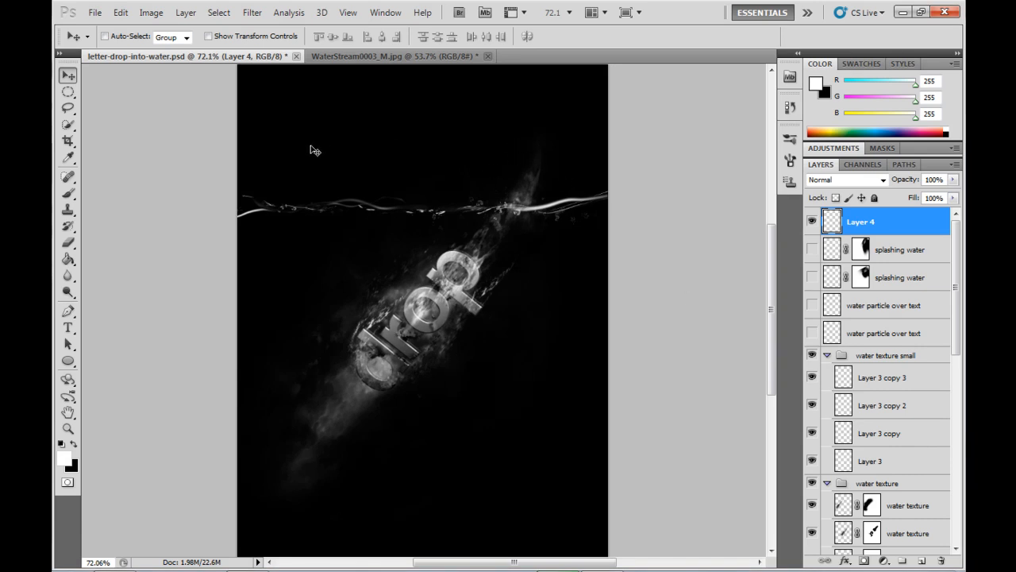
- Choose the 545 px water splatter preset for the Brush tool
click(67, 192)
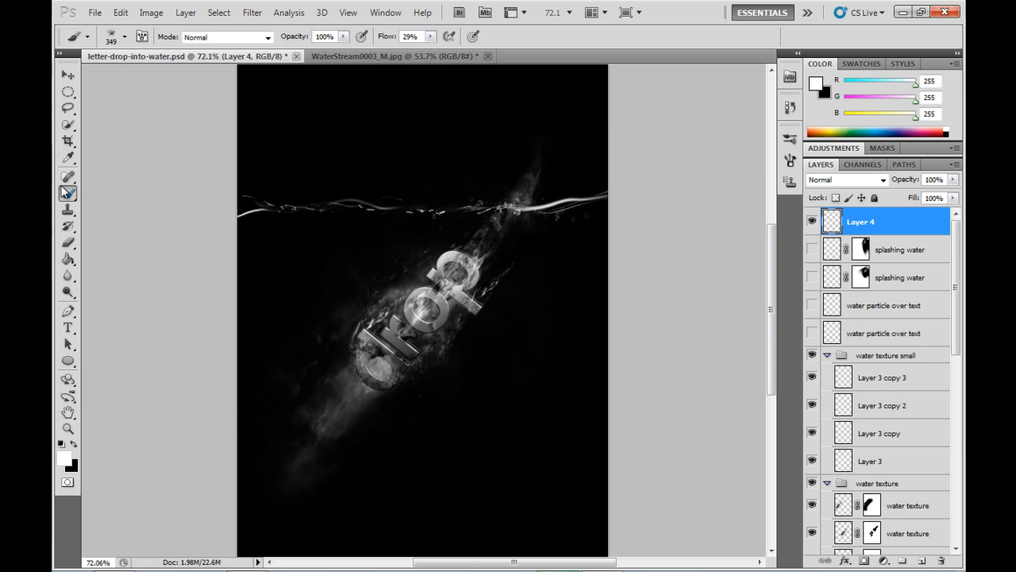
click(125, 37)
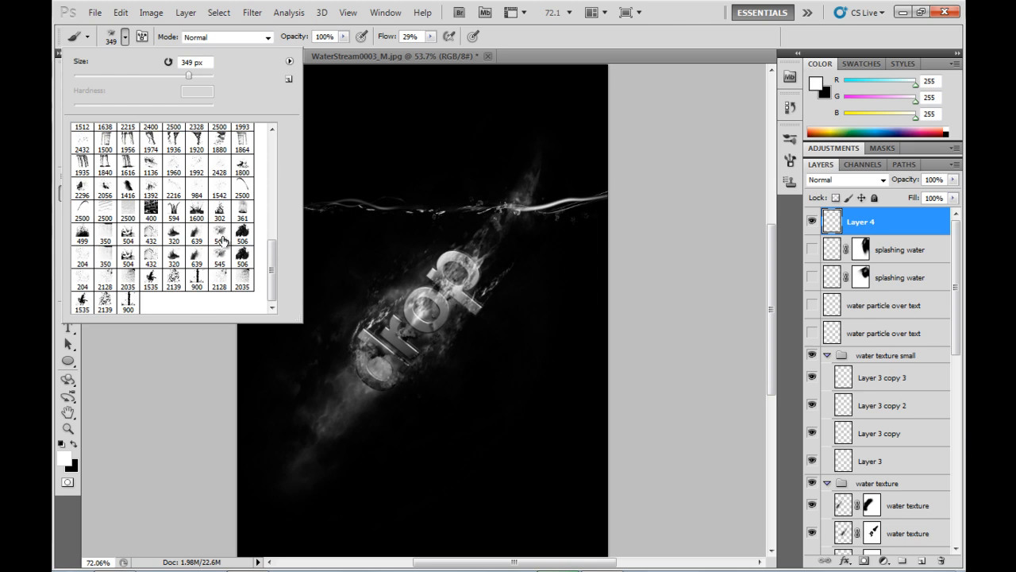
click(223, 241)
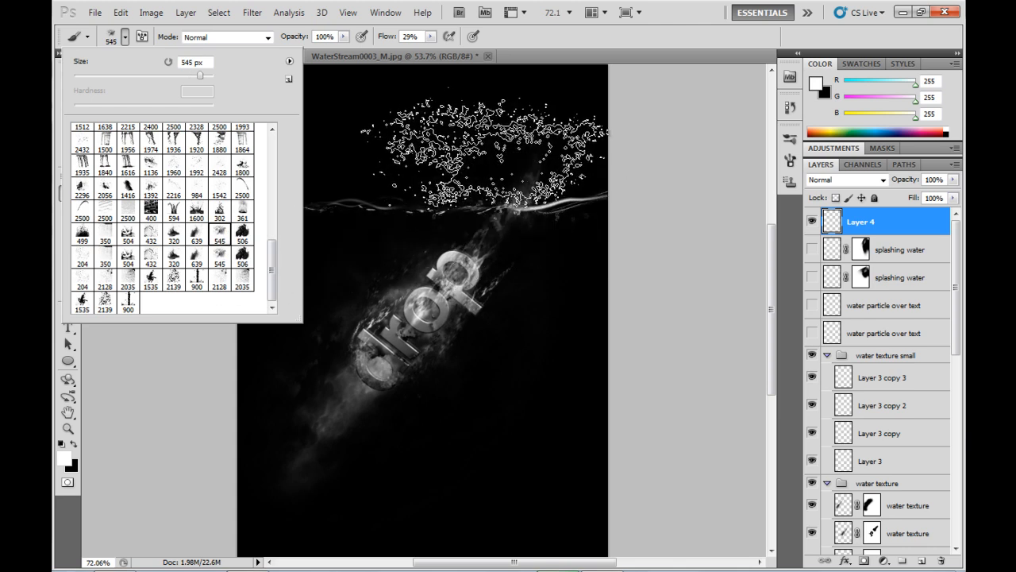
- Try stamping white water particles above the waterline on Layer 4 with the 545 px brush
click(335, 126)
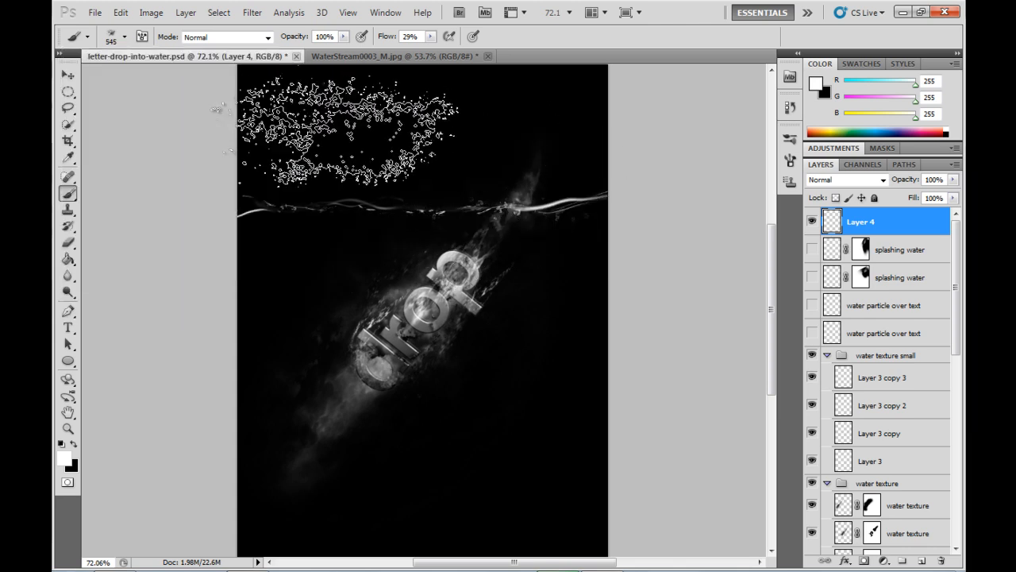
click(489, 147)
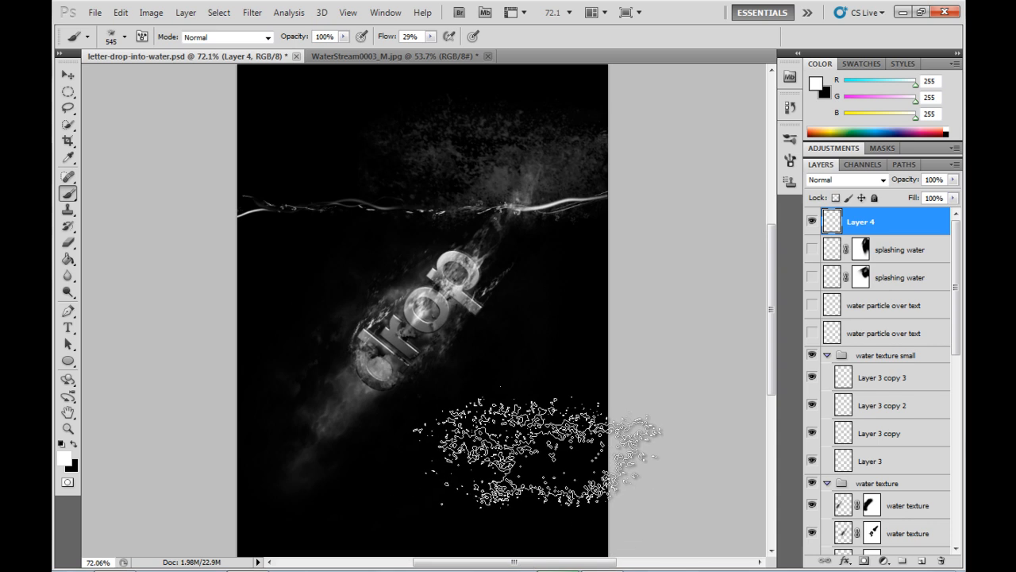
key(ctrl+z)
- Reduce the splatter brush to 300 px and try stamping particles on Layer 4 where the water stream crosses the waterline
key(bracketleft)
key(bracketleft)
key(bracketleft)
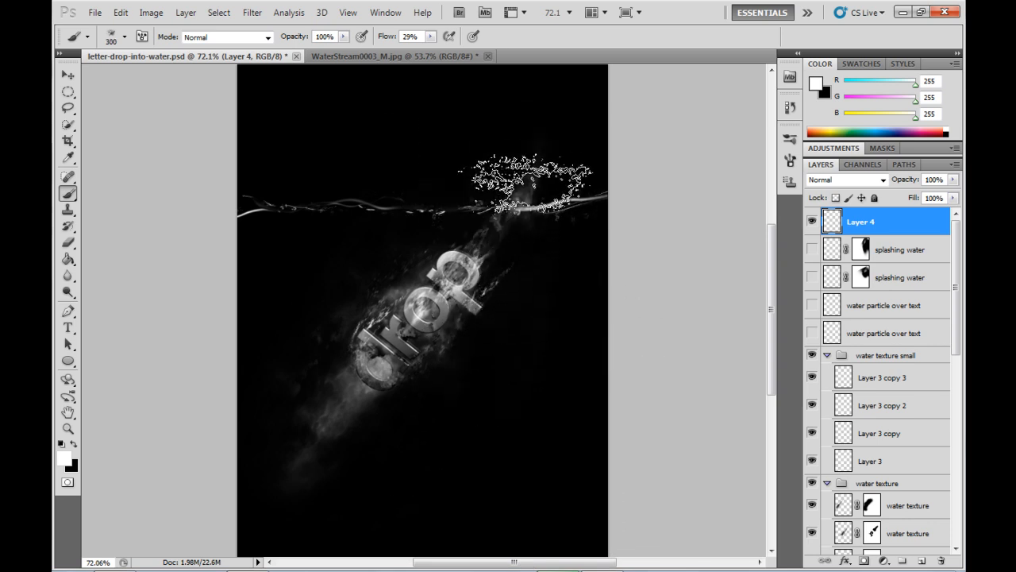
click(513, 183)
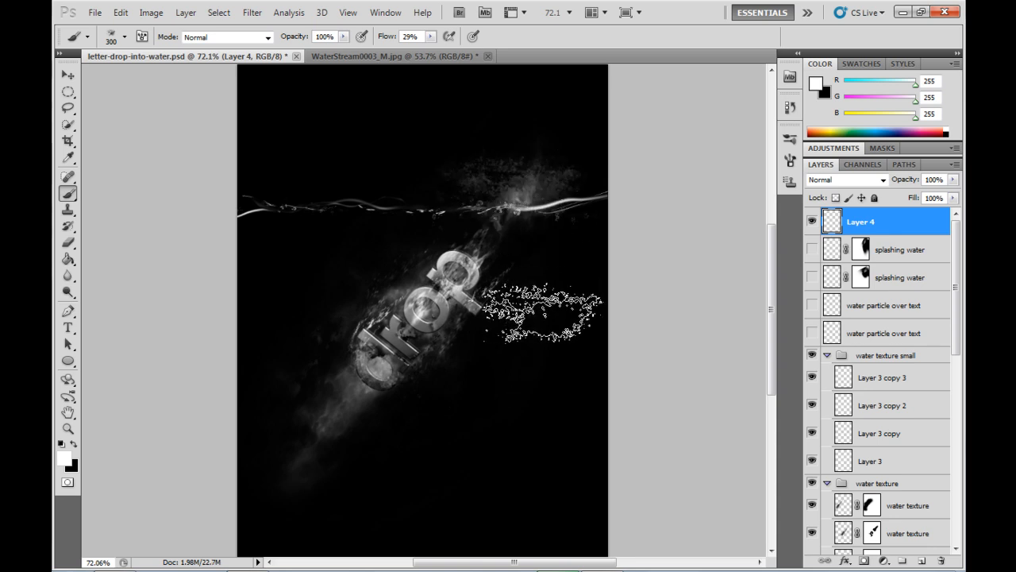
key(ctrl+z)
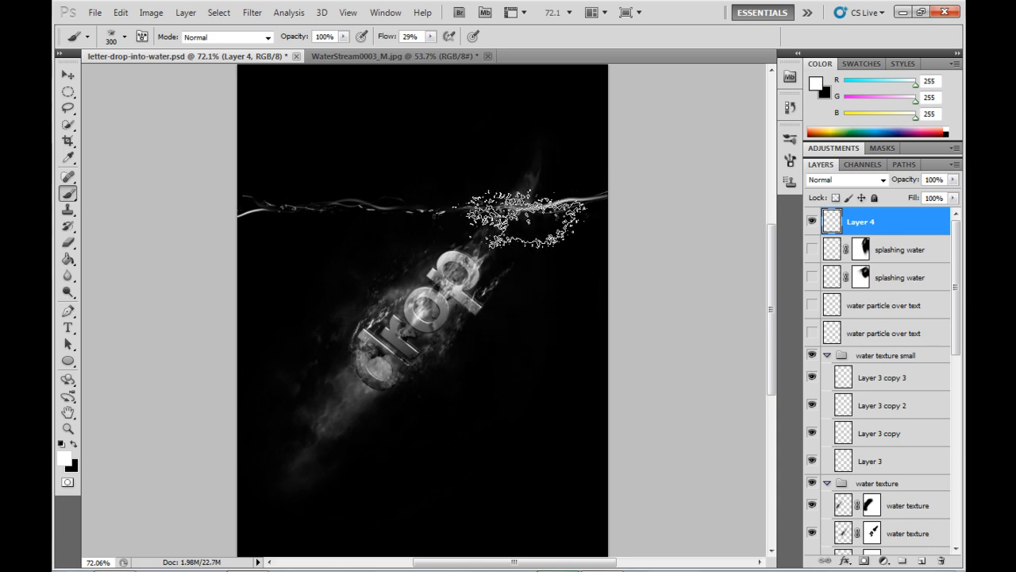
click(516, 176)
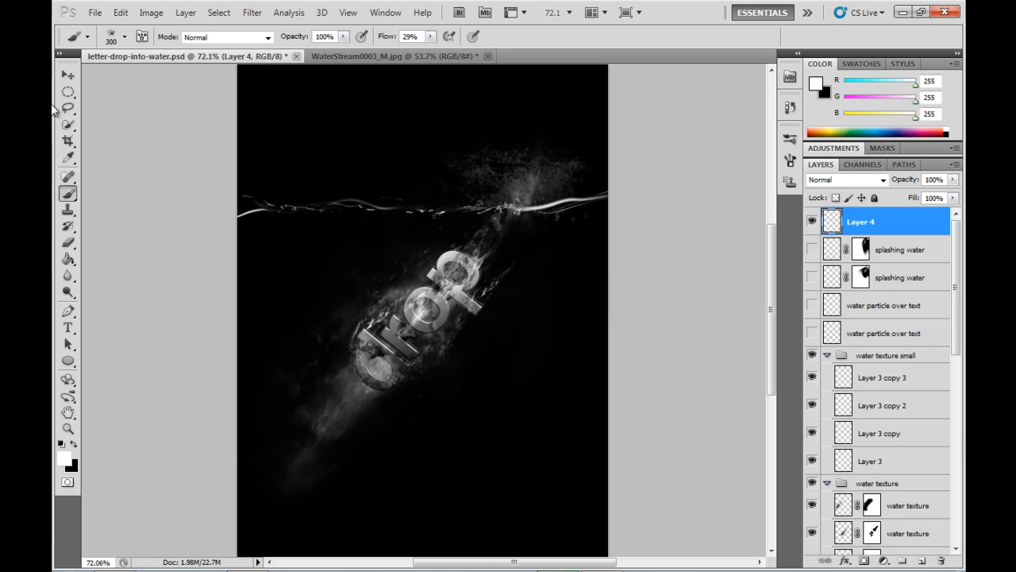
click(68, 76)
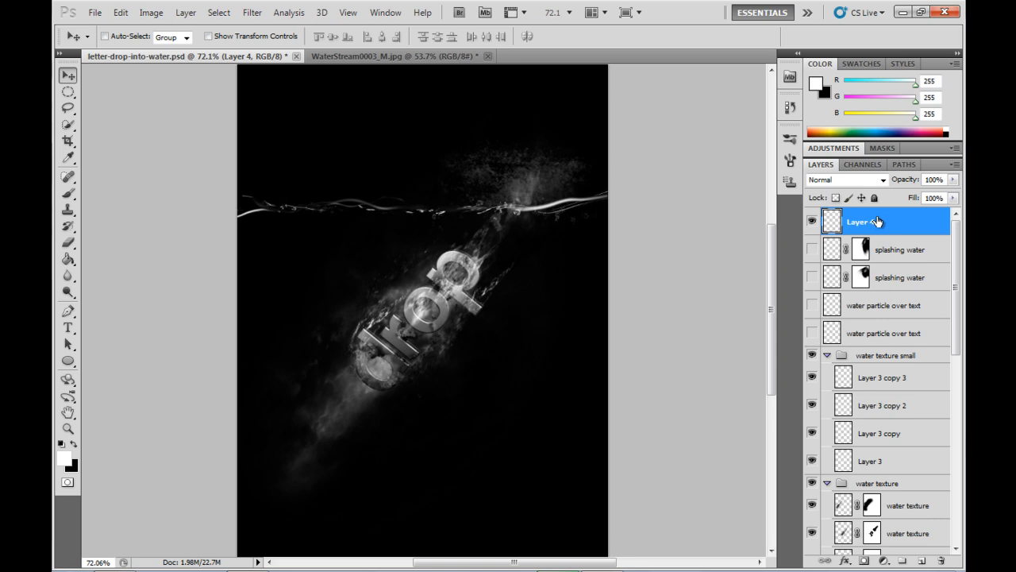
key(ctrl+z)
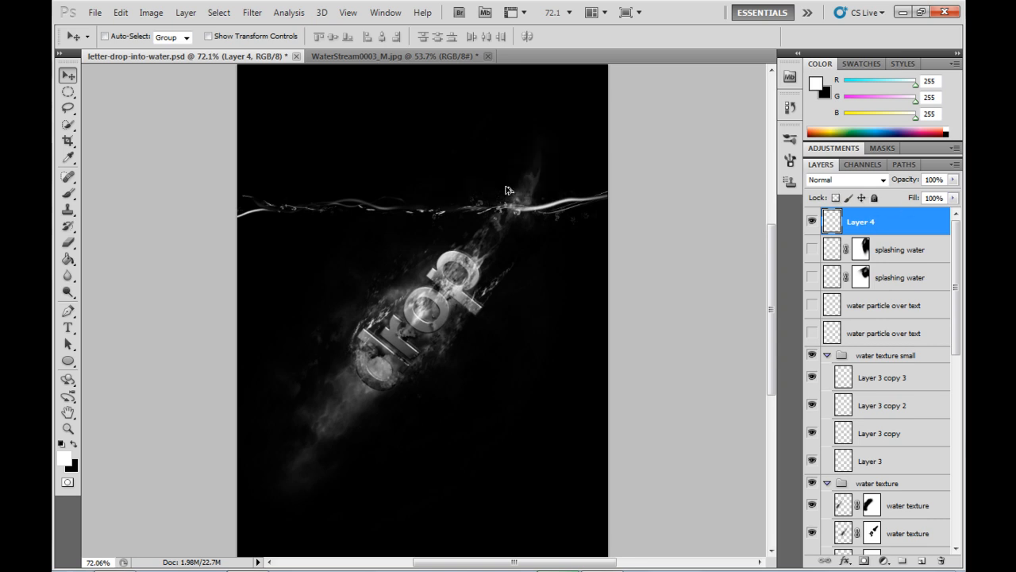
- Set the brush flow to 53% and stamp white water particles on Layer 4 just above the stream's entry point
click(69, 192)
click(430, 37)
drag(431, 50, 449, 54)
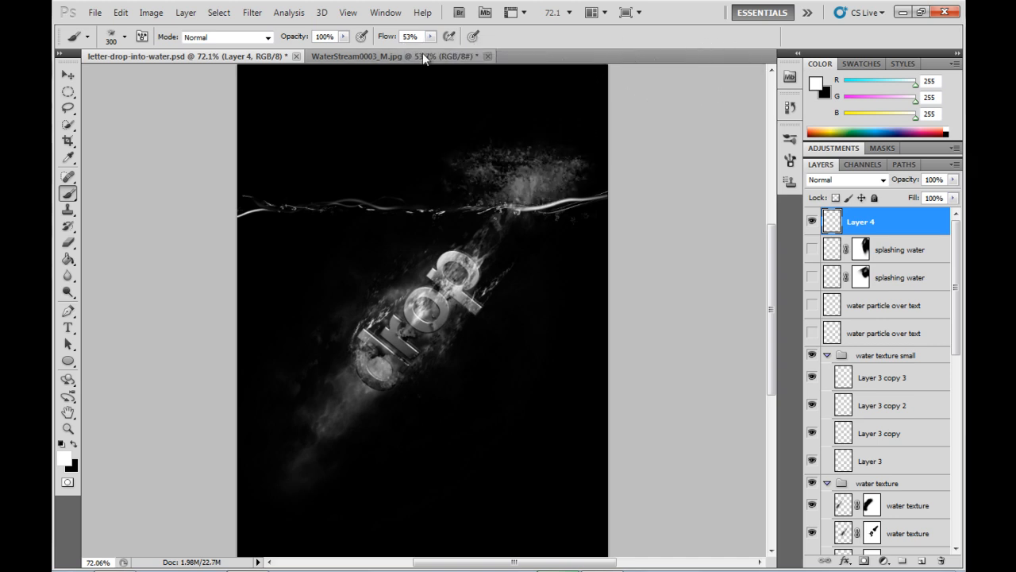
click(67, 75)
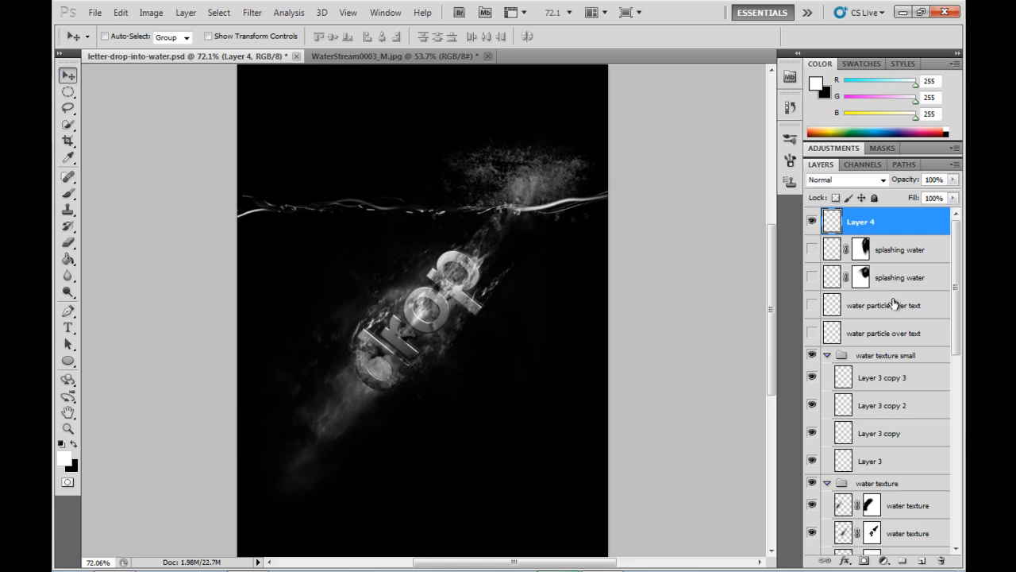
- Show both splashing water layers and hide Layer 4 after comparing the splash with and without it
click(812, 250)
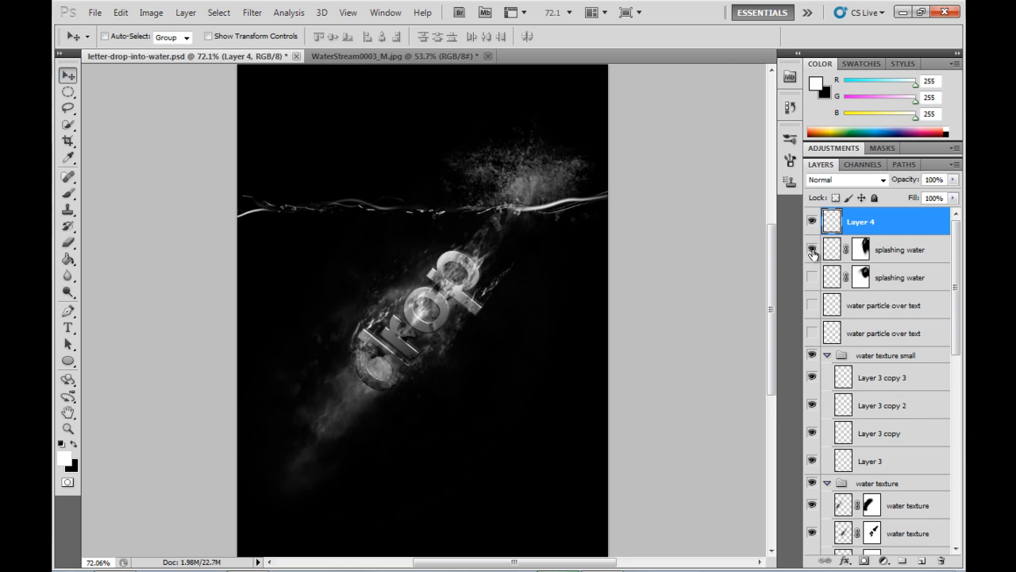
click(812, 277)
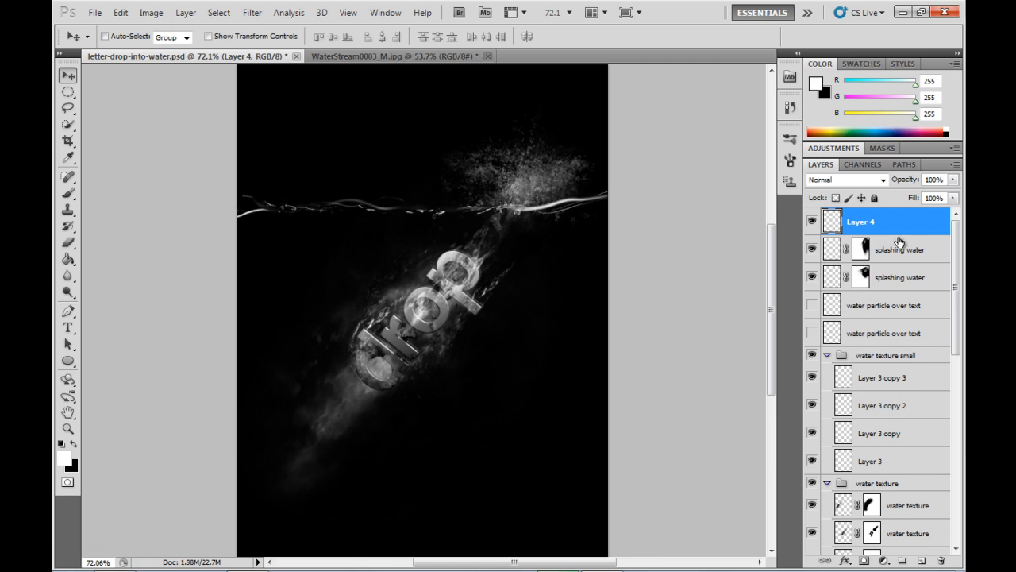
click(812, 223)
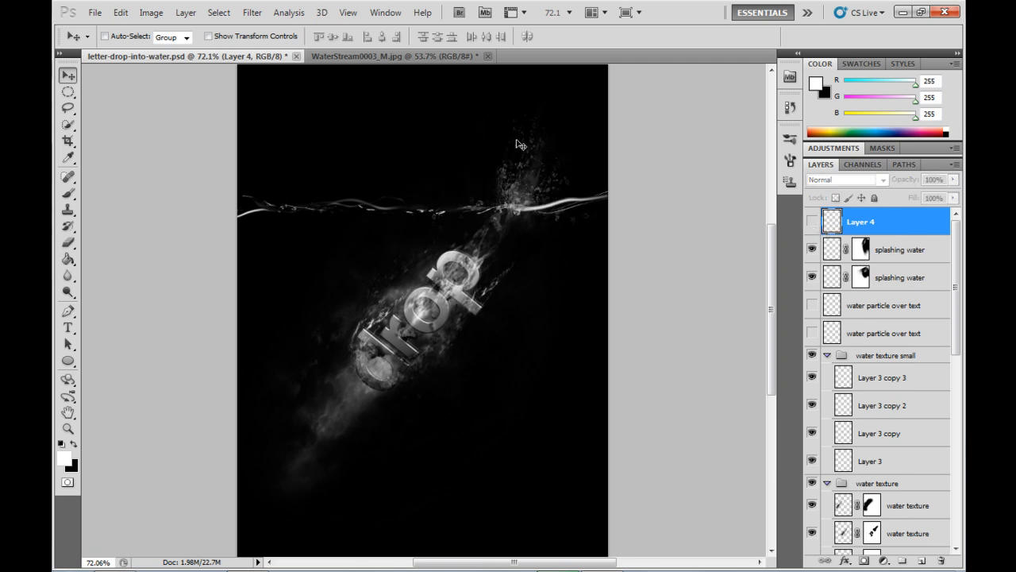
click(813, 223)
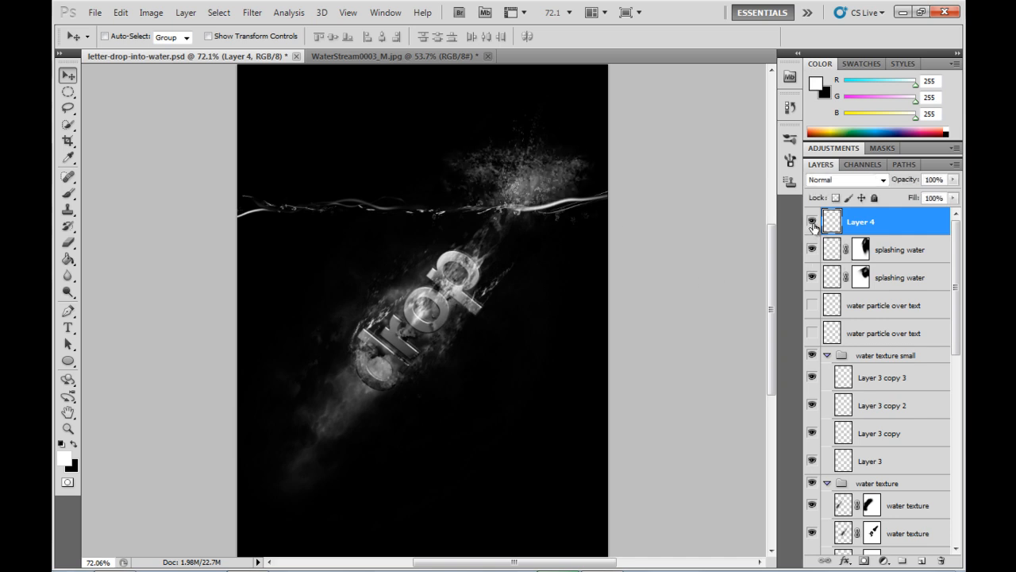
click(812, 224)
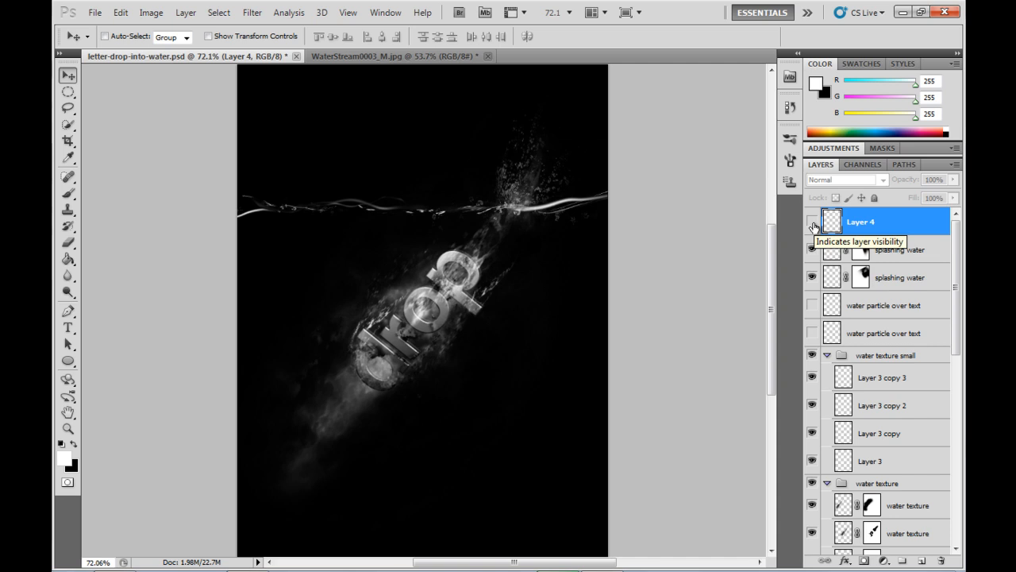
- Show both water particle over text layers, toggling the lower one to compare its effect on the lettering
click(812, 306)
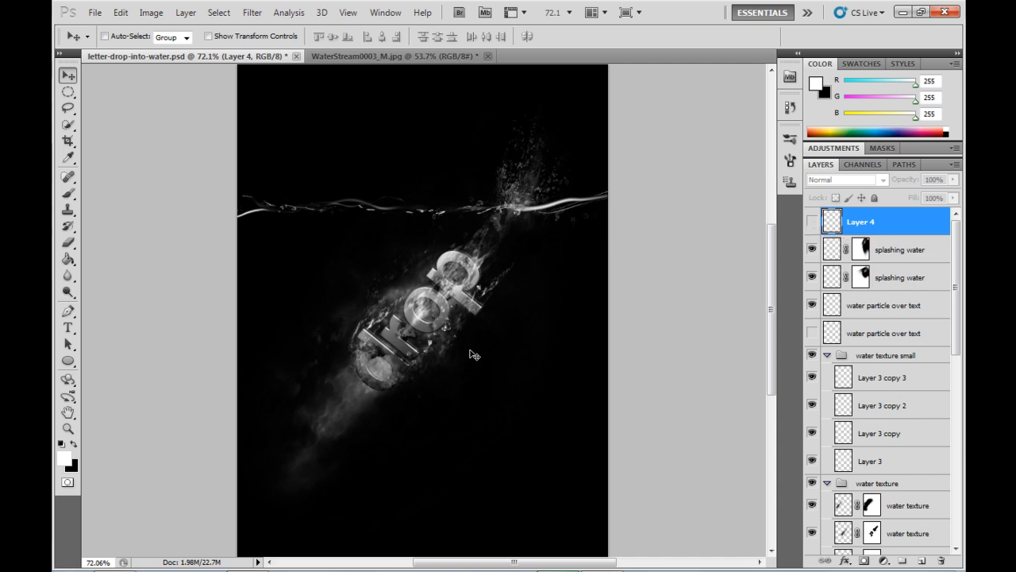
click(812, 333)
click(812, 333)
click(812, 333)
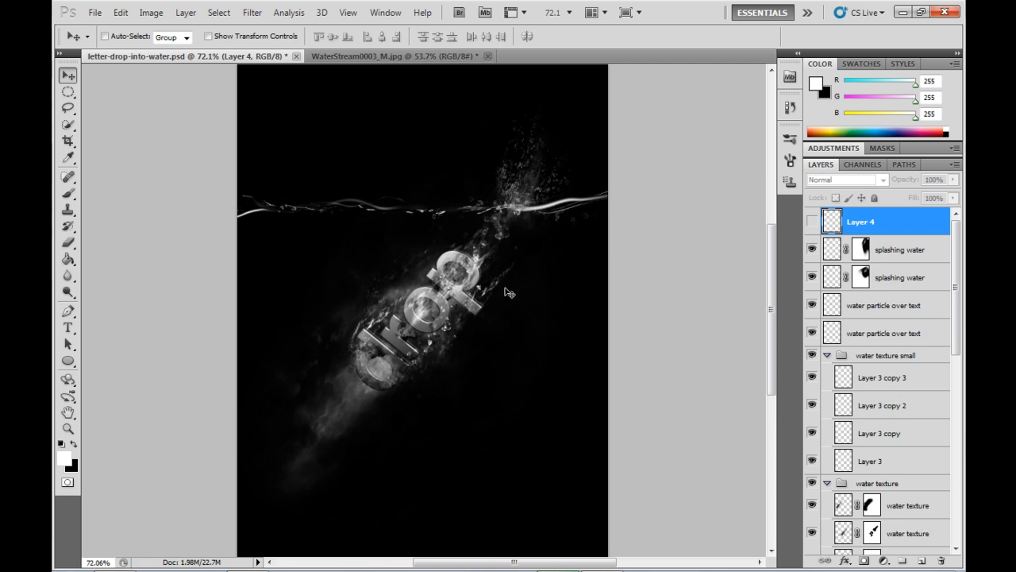